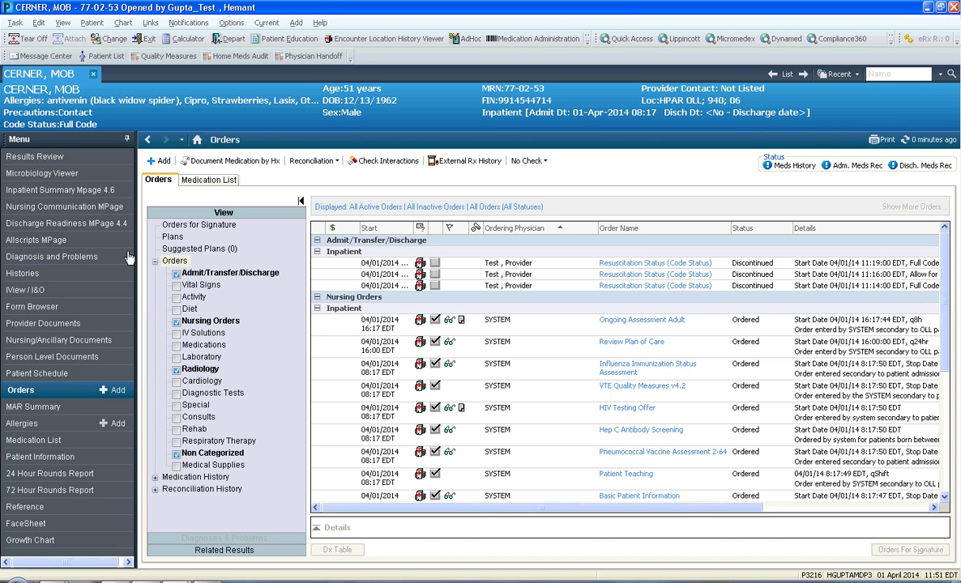
Add the PICC Line Insertion careset from the Nursing Orders-OLL folder with its preselected components.
{"action": "left_click", "coordinate": [159, 162]}
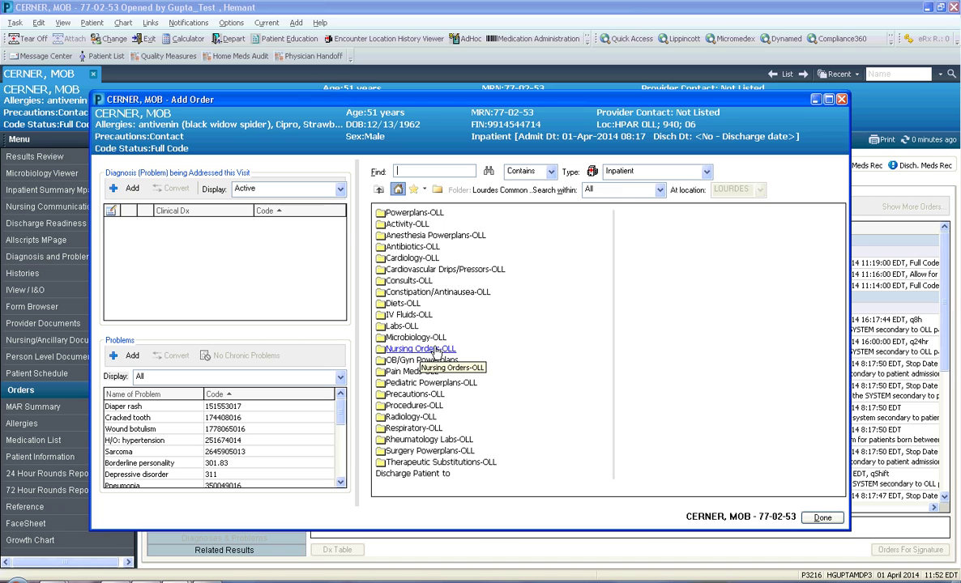
{"action": "left_click", "coordinate": [435, 352]}
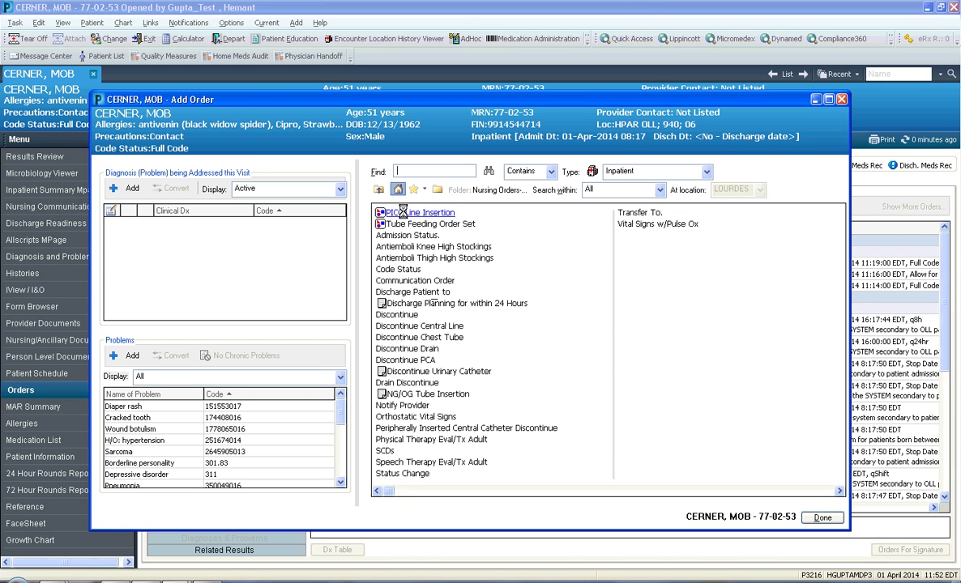
{"action": "left_click", "coordinate": [403, 212]}
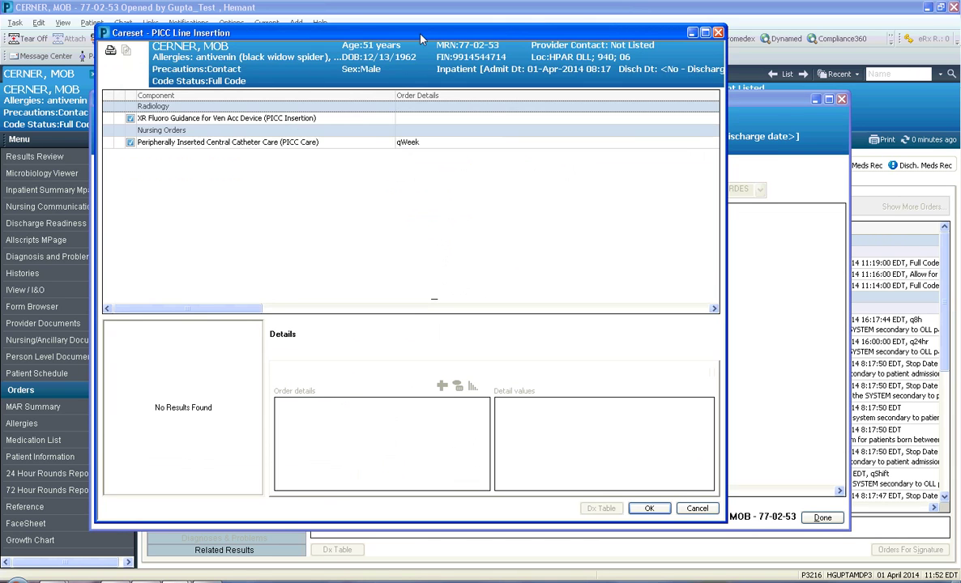
{"action": "left_click_drag", "start_coordinate": [420, 36], "coordinate": [454, 125]}
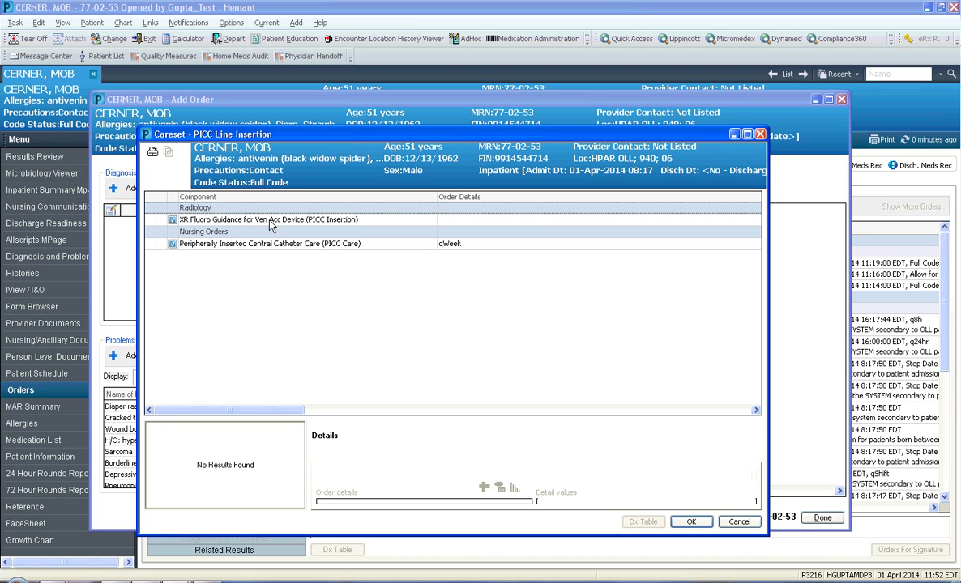
{"action": "left_click", "coordinate": [690, 521]}
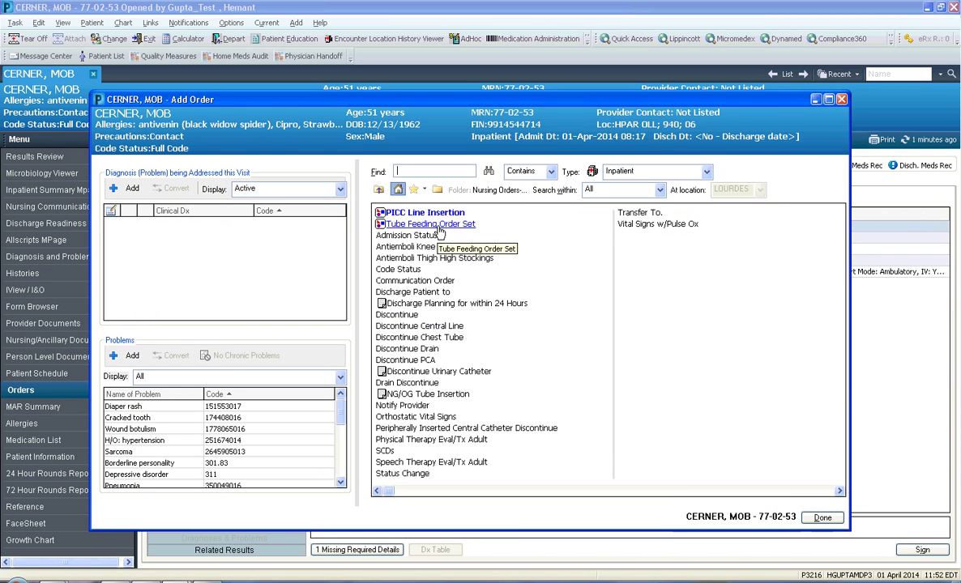
Add the Tube Feeding Order Set with its default components and Antiemboli Thigh High Stockings with the q8hr, Remove once per shift sentence.
{"action": "left_click", "coordinate": [437, 225]}
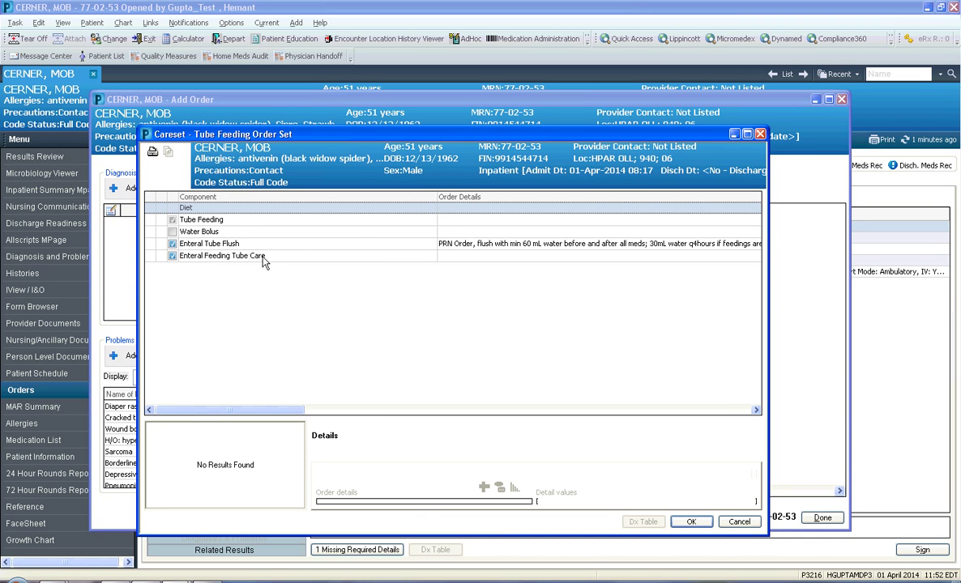
{"action": "left_click", "coordinate": [690, 520]}
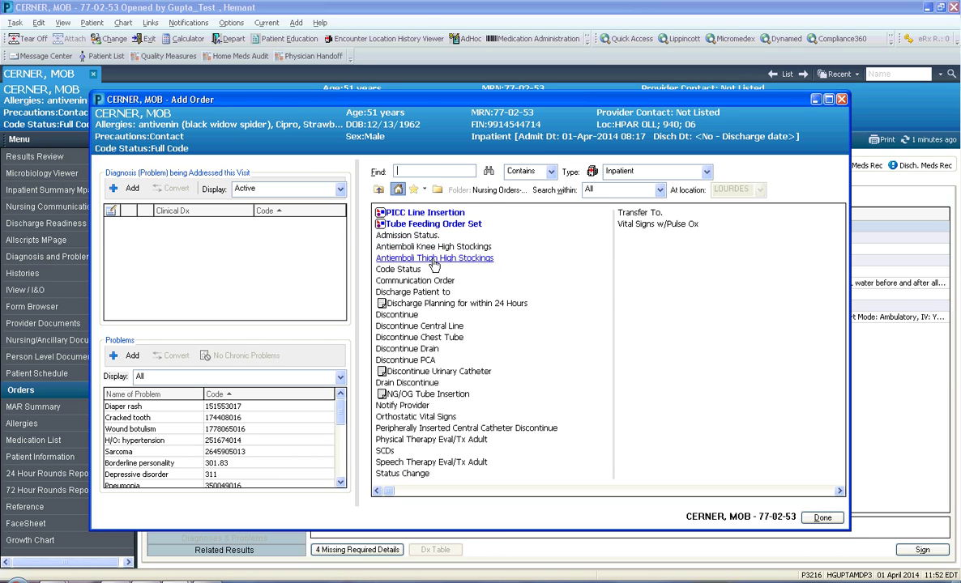
{"action": "left_click", "coordinate": [434, 258]}
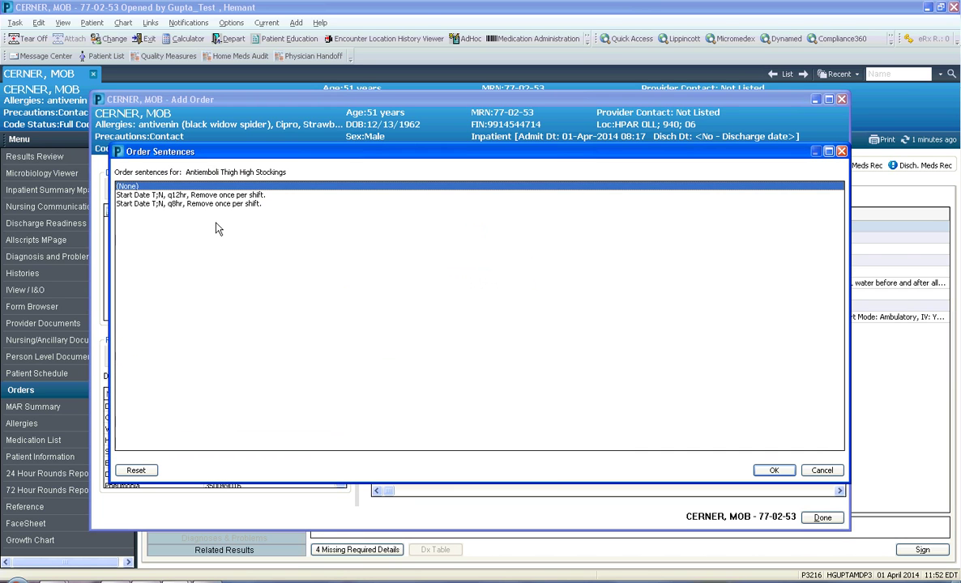
{"action": "left_click", "coordinate": [237, 205]}
{"action": "left_click", "coordinate": [774, 471]}
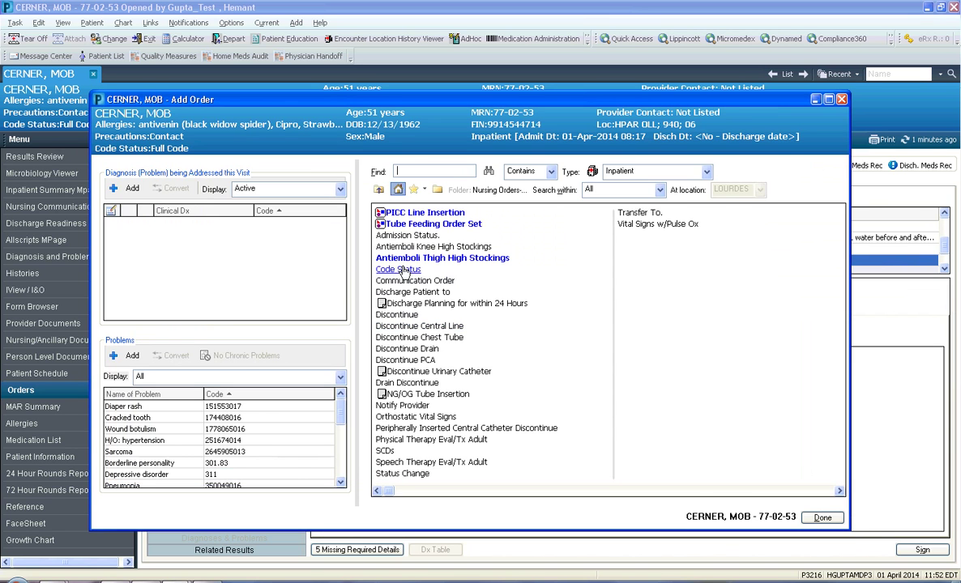
Add the Code Status order and a Communication Order with the order sentence left at (None).
{"action": "left_click", "coordinate": [400, 269]}
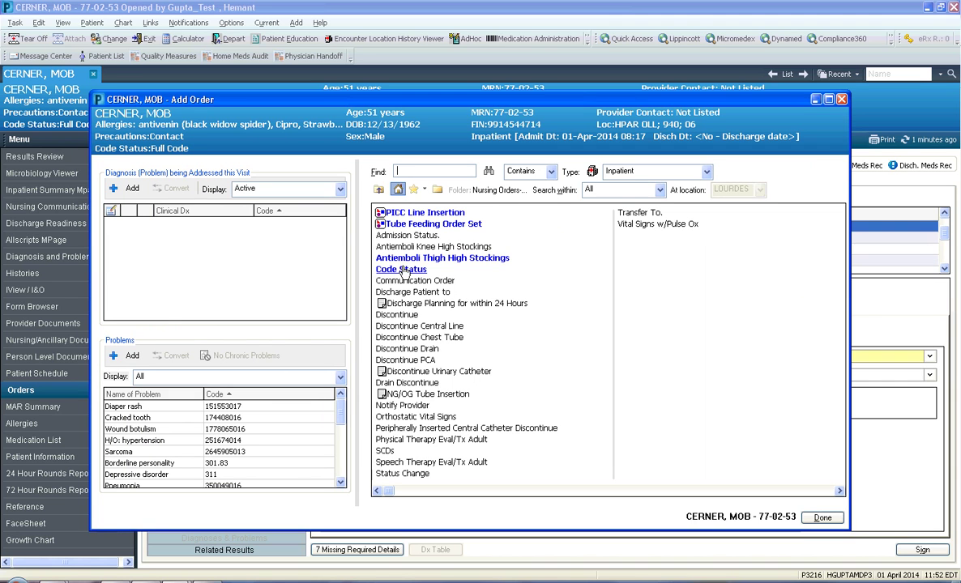
{"action": "left_click", "coordinate": [414, 281]}
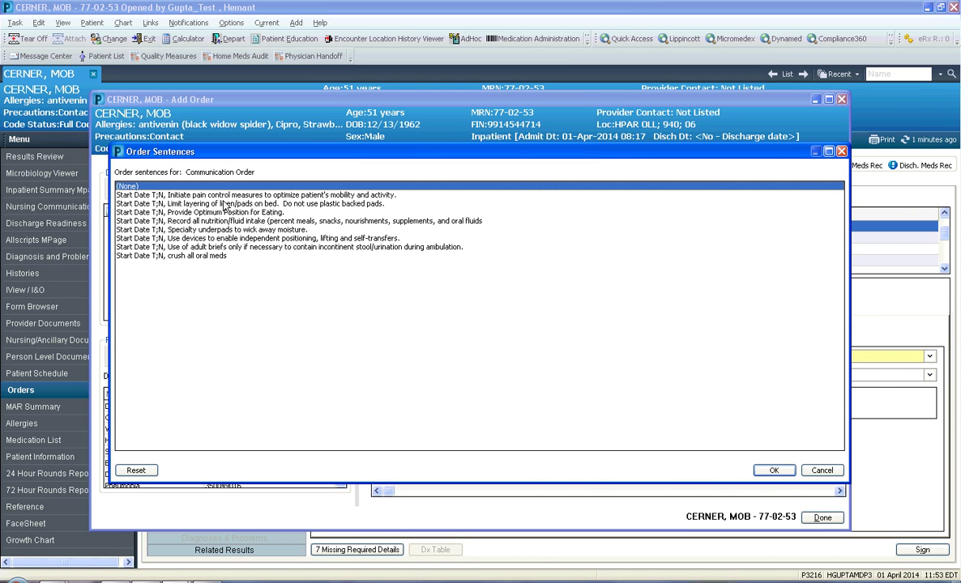
{"action": "left_click", "coordinate": [770, 470]}
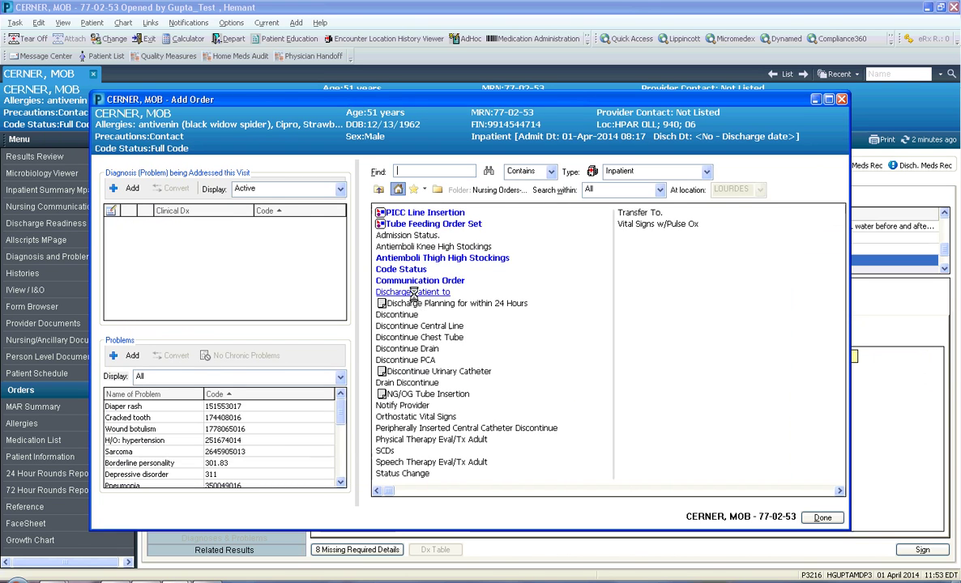
Add the Discharge Patient to order with the sentence Home; No home care services.
{"action": "left_click", "coordinate": [413, 293]}
{"action": "left_click", "coordinate": [227, 230]}
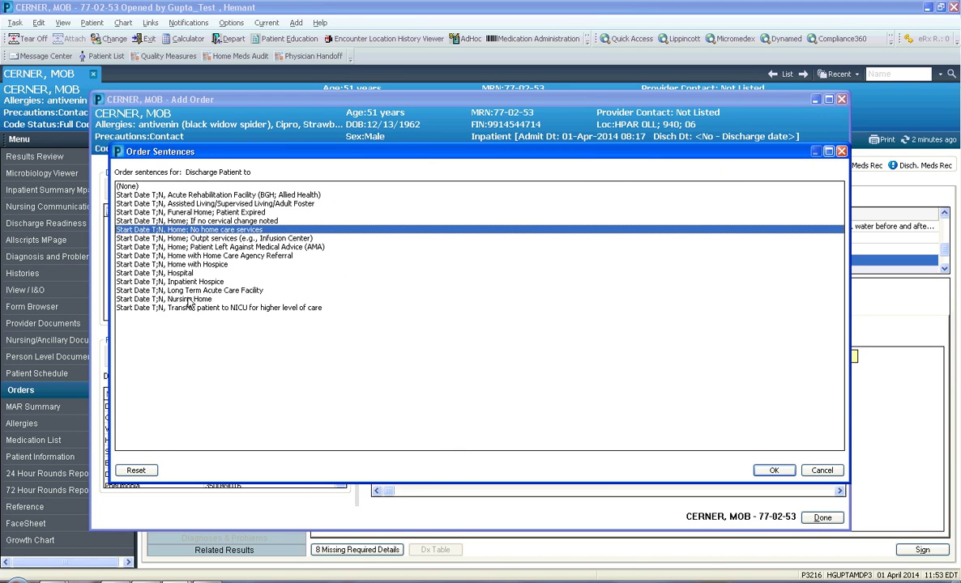
{"action": "left_click", "coordinate": [180, 291]}
{"action": "left_click", "coordinate": [197, 239]}
{"action": "left_click", "coordinate": [186, 230]}
{"action": "key", "text": "Return"}
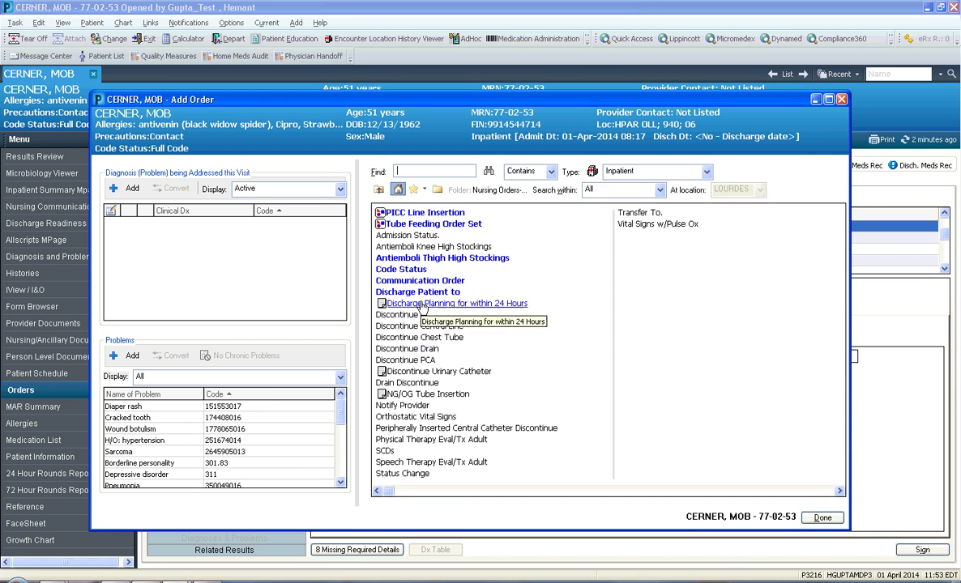
Add the Discharge Planning for within 24 Hours, Discontinue and Discontinue PCA orders.
{"action": "left_click", "coordinate": [420, 303]}
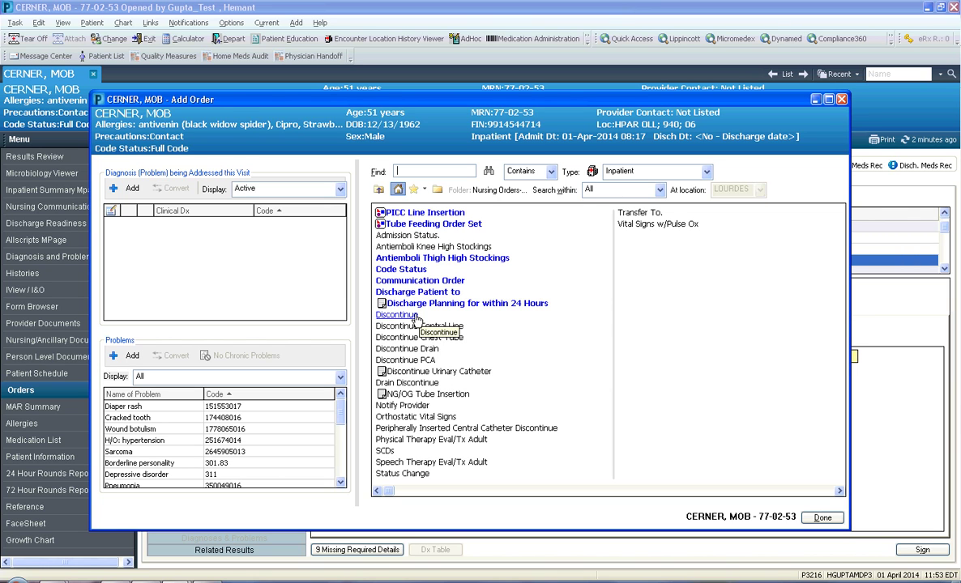
{"action": "left_click", "coordinate": [411, 314]}
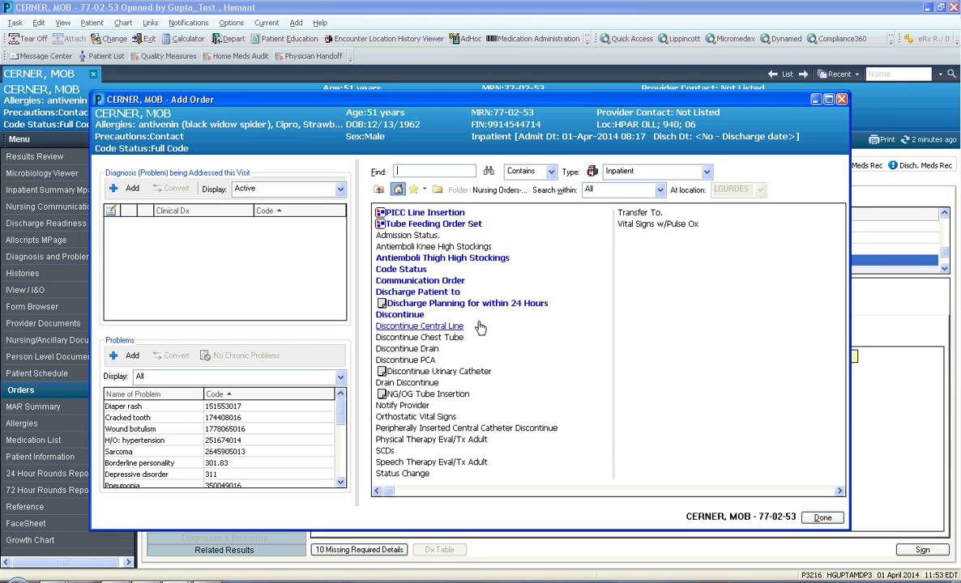
{"action": "left_click", "coordinate": [426, 361]}
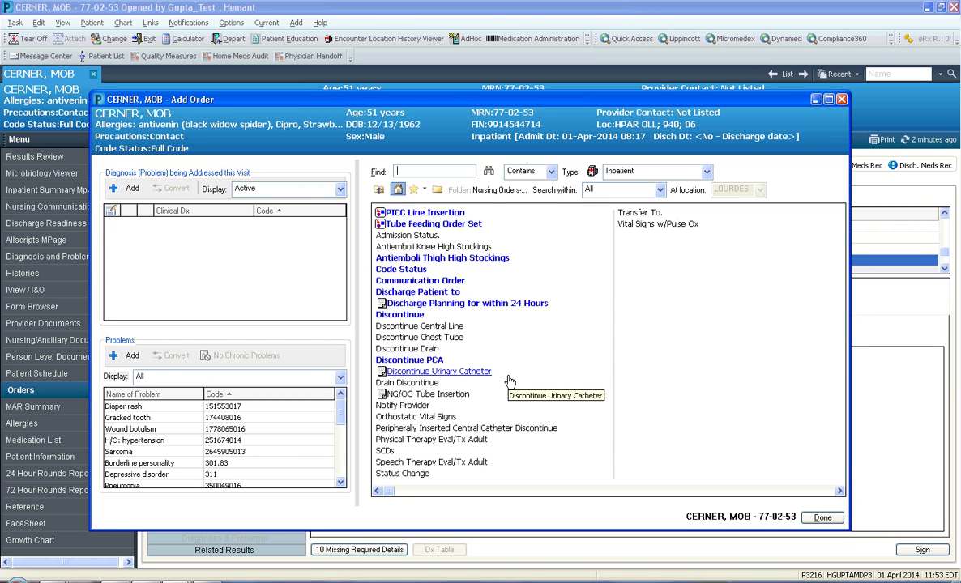
Add the Discontinue Urinary Catheter order with the sentence Start Date T+2;N, DC on POD 2.
{"action": "left_click", "coordinate": [442, 371]}
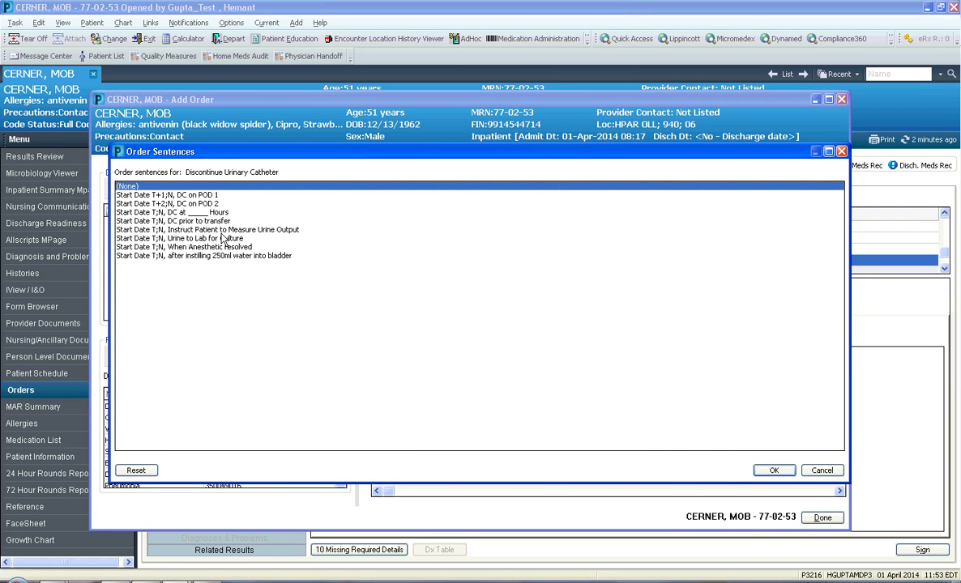
{"action": "left_click", "coordinate": [154, 223]}
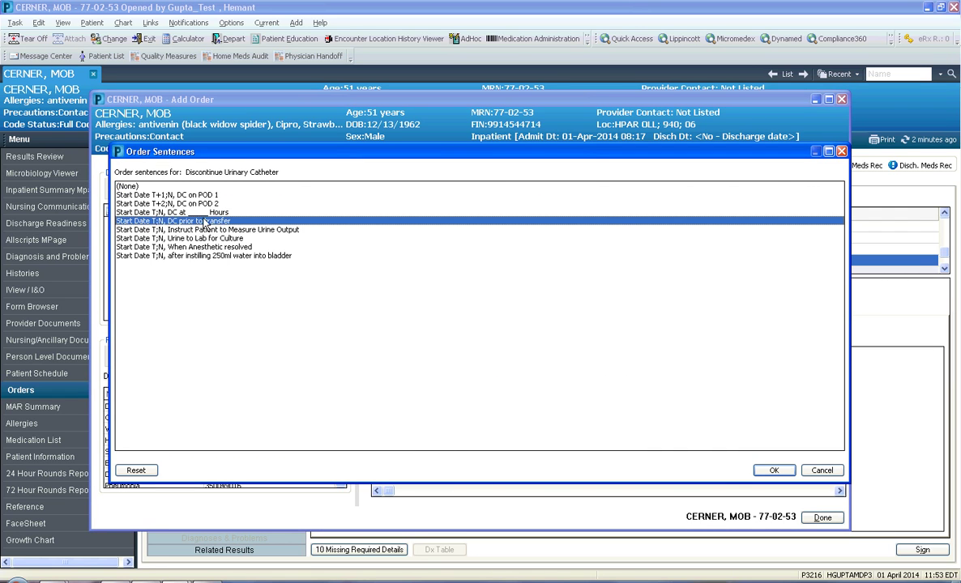
{"action": "left_click", "coordinate": [190, 195]}
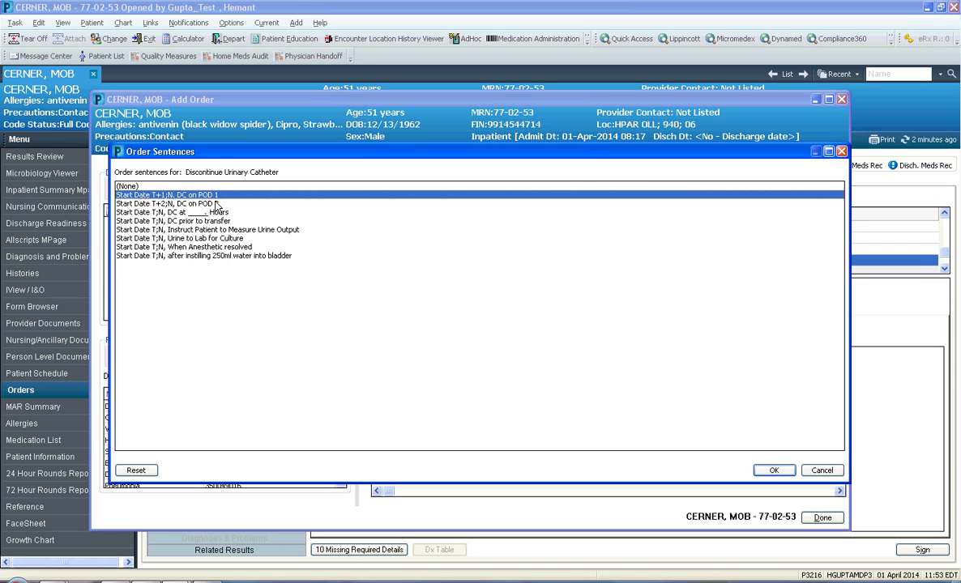
{"action": "left_click", "coordinate": [216, 204]}
{"action": "left_click", "coordinate": [778, 469]}
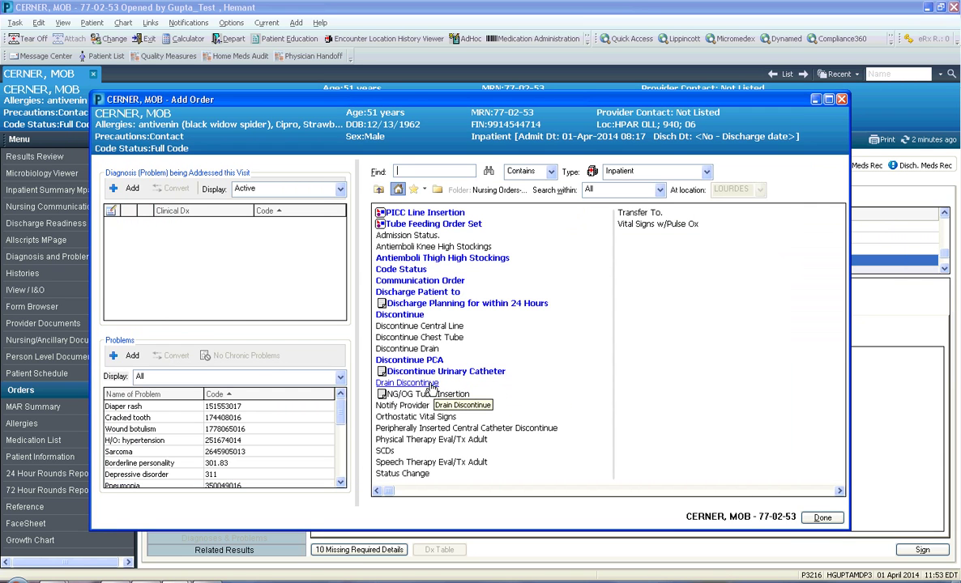
Add the Drain Discontinue order for a Red Rubber drain, and the NG/OG Tube Insertion order.
{"action": "left_click", "coordinate": [429, 386]}
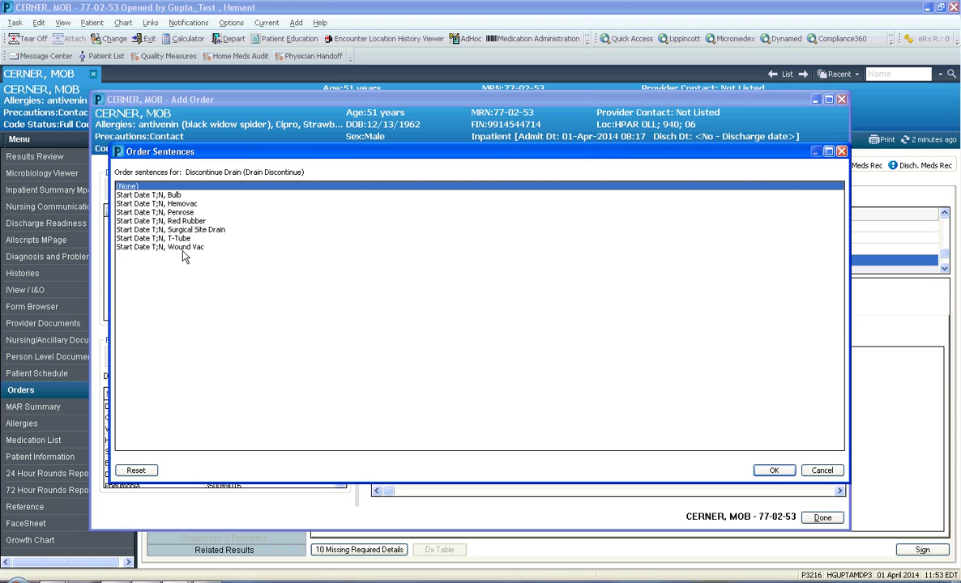
{"action": "left_click", "coordinate": [170, 221]}
{"action": "left_click", "coordinate": [774, 470]}
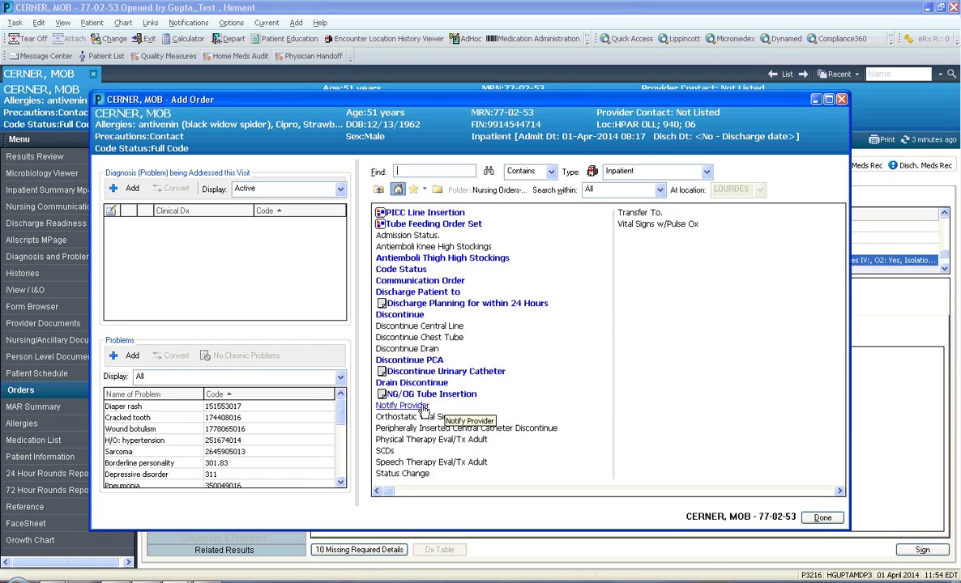
Add a Notify Provider order for a temperature greater than 101 degF.
{"action": "left_click", "coordinate": [422, 407]}
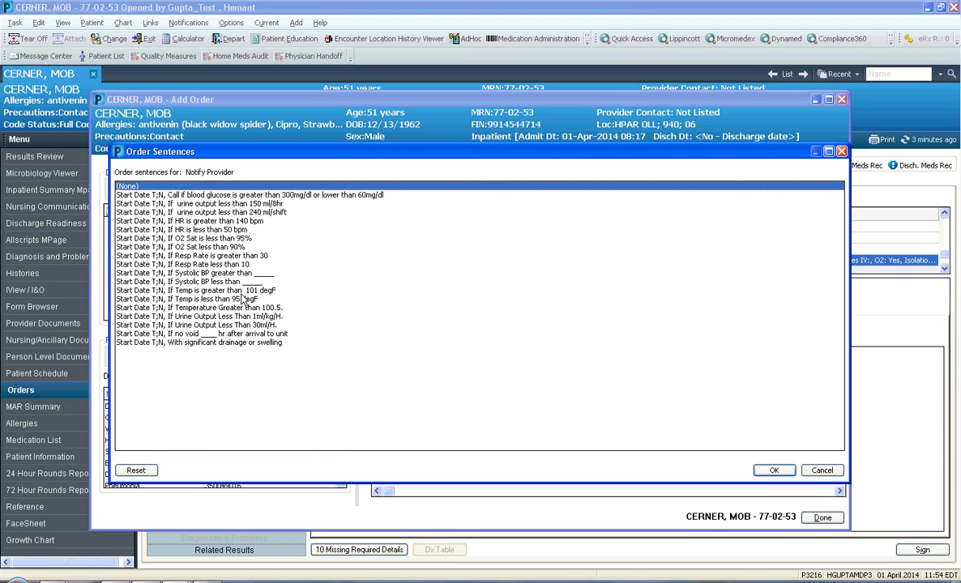
{"action": "left_click", "coordinate": [218, 290]}
{"action": "left_click", "coordinate": [774, 470]}
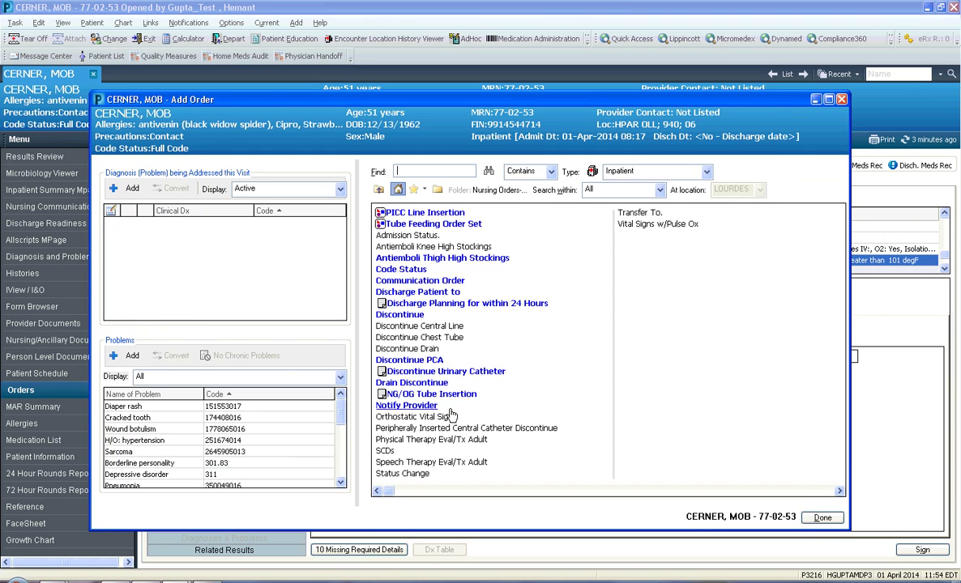
Add the Orthostatic Vital Signs order with frequency Now and the Peripherally Inserted Central Catheter Discontinue order.
{"action": "left_click", "coordinate": [444, 419]}
{"action": "left_click", "coordinate": [183, 221]}
{"action": "left_click", "coordinate": [769, 472]}
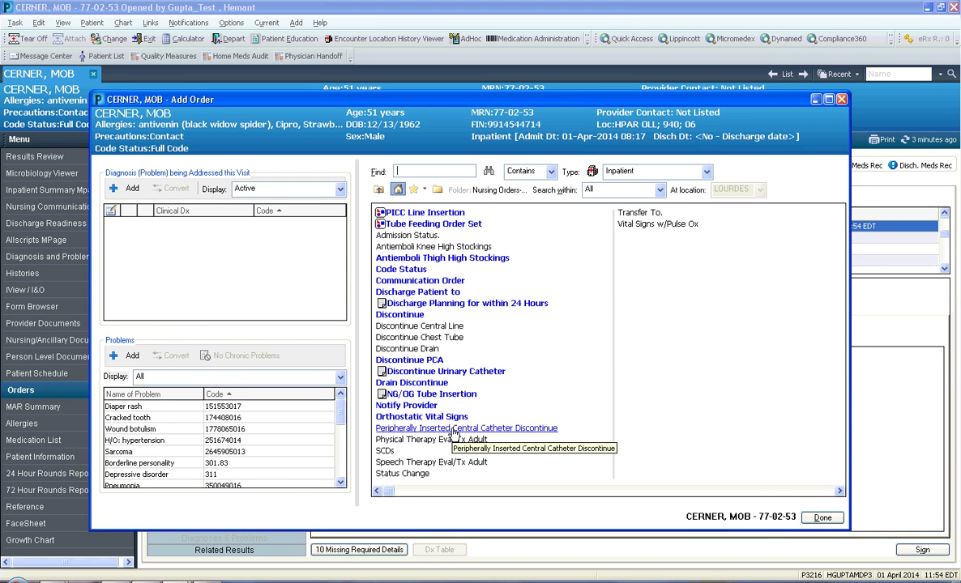
{"action": "left_click", "coordinate": [447, 428]}
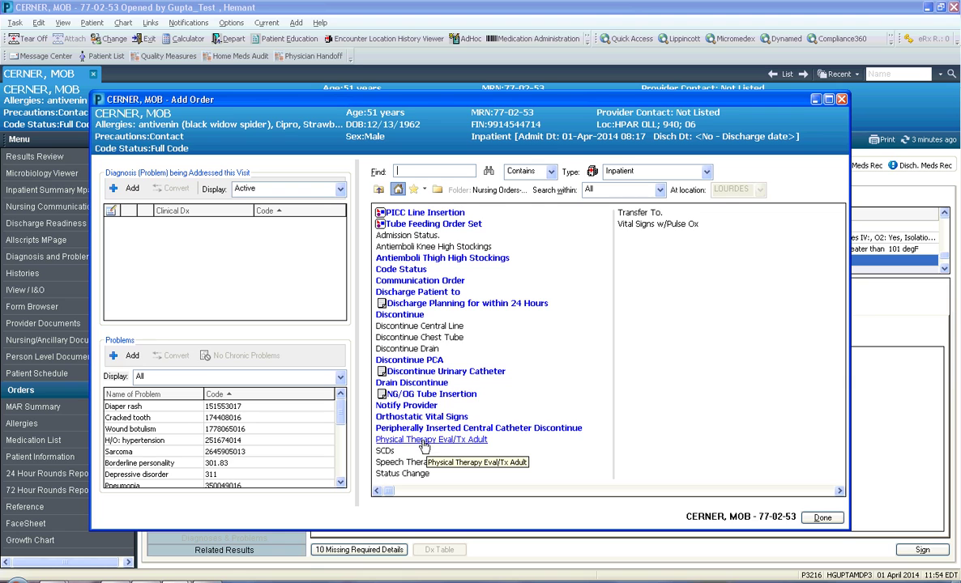
Add the Physical Therapy Eval/Tx Adult order with the Mobility sentence.
{"action": "left_click", "coordinate": [422, 443]}
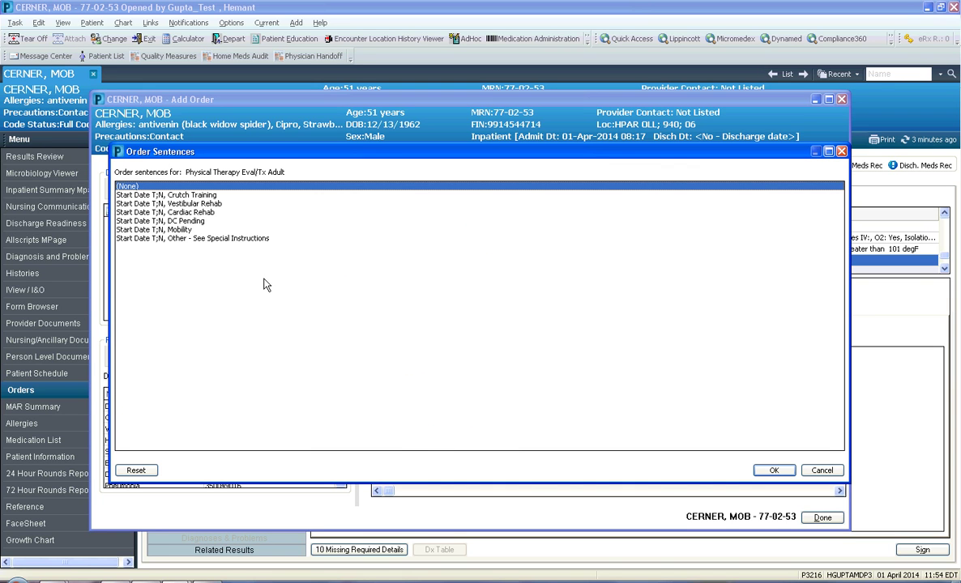
{"action": "left_click", "coordinate": [179, 229]}
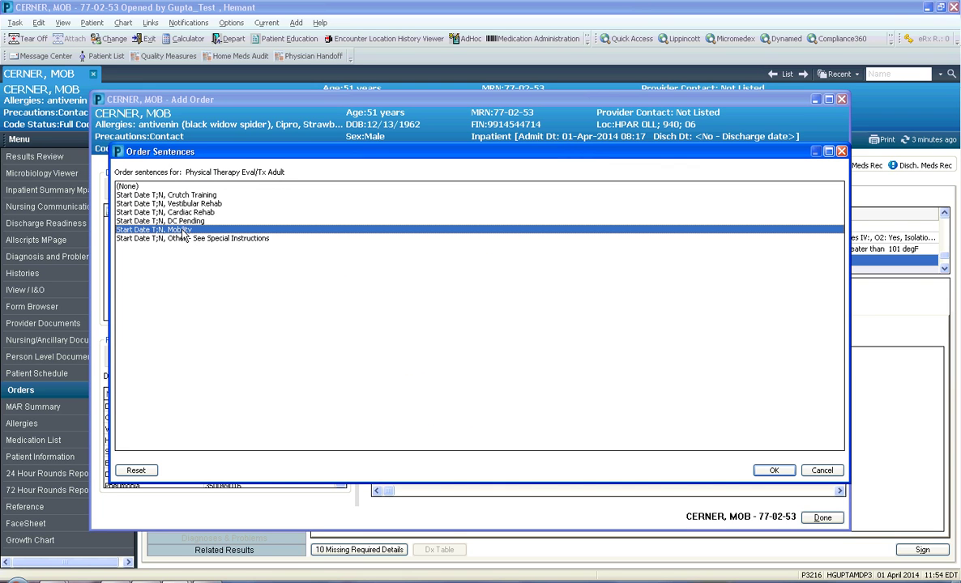
{"action": "left_click", "coordinate": [774, 469]}
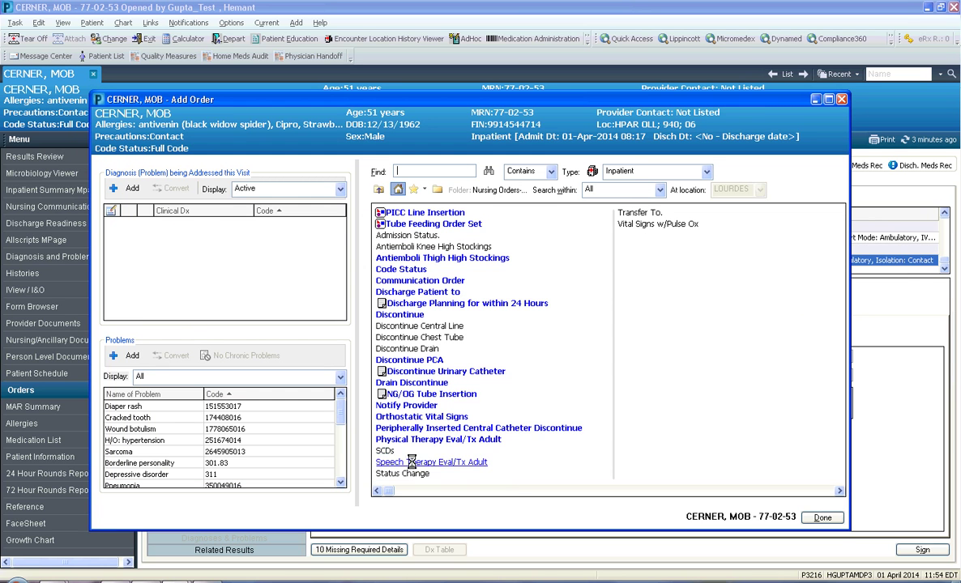
Add the Speech Therapy Eval/Tx Adult order and a Status Change order with Admit to Inpatient, 2 or more midnights.
{"action": "left_click", "coordinate": [411, 462]}
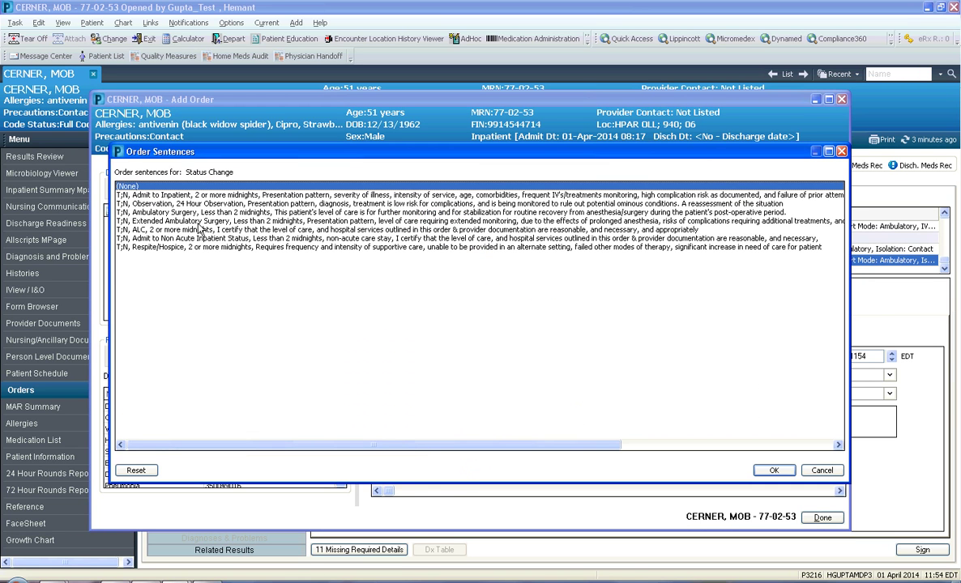
{"action": "left_click", "coordinate": [163, 196]}
{"action": "left_click", "coordinate": [774, 470]}
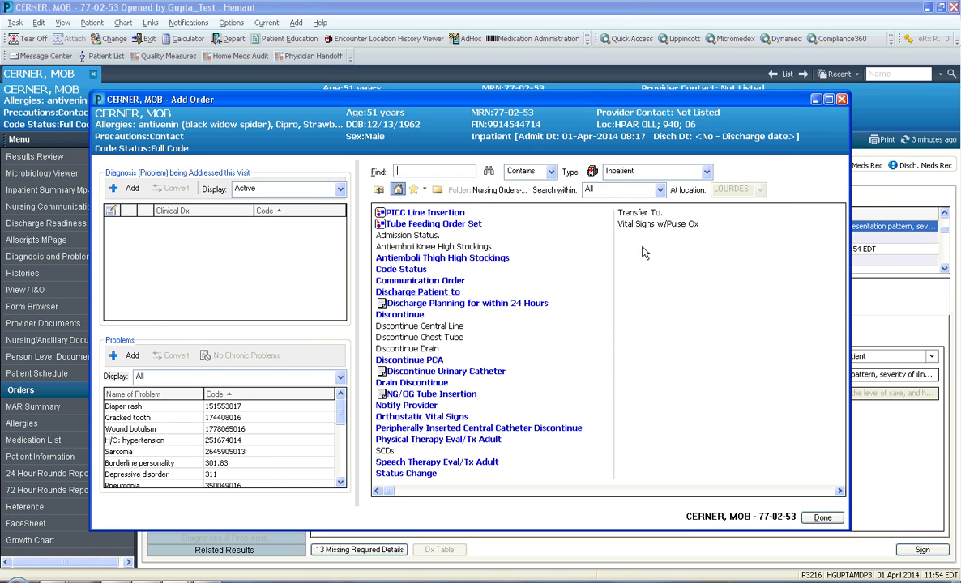
Add the Transfer To. order with the sentence T;N, ICU, Yes, No, No.
{"action": "left_click", "coordinate": [640, 213]}
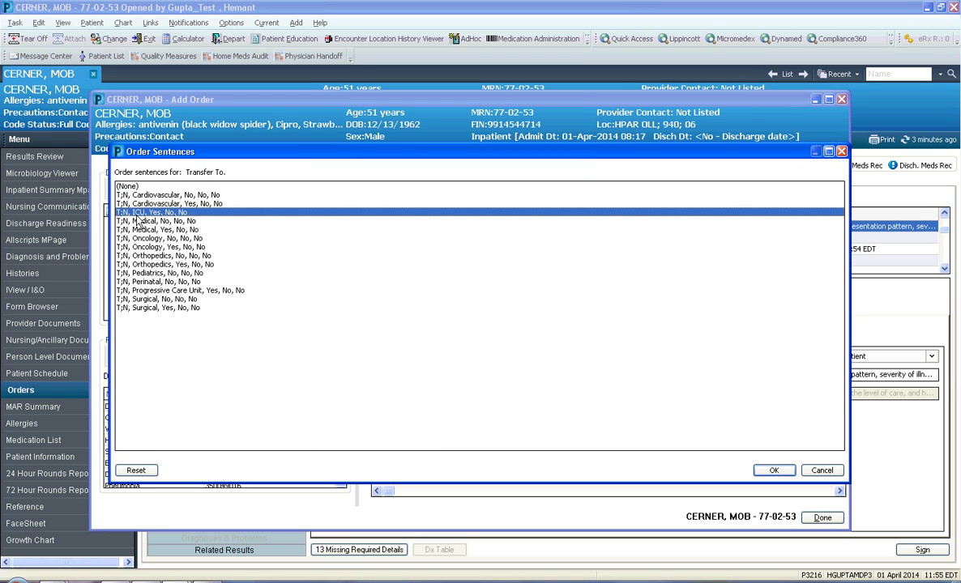
{"action": "left_click", "coordinate": [772, 472]}
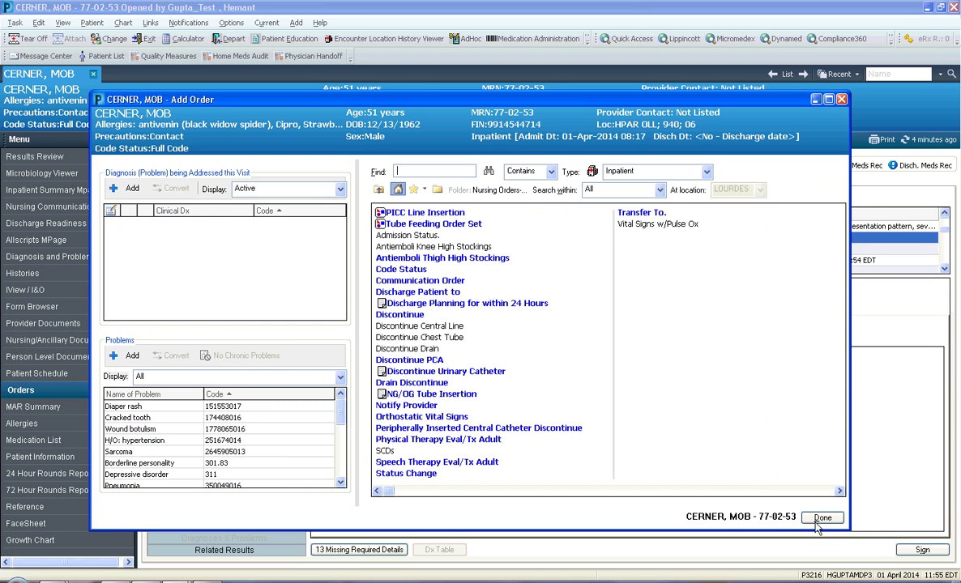
Finish adding orders and enlarge the Orders for Signature list above the order details.
{"action": "left_click", "coordinate": [821, 518]}
{"action": "left_click", "coordinate": [325, 349]}
{"action": "left_click_drag", "start_coordinate": [325, 348], "coordinate": [325, 420]}
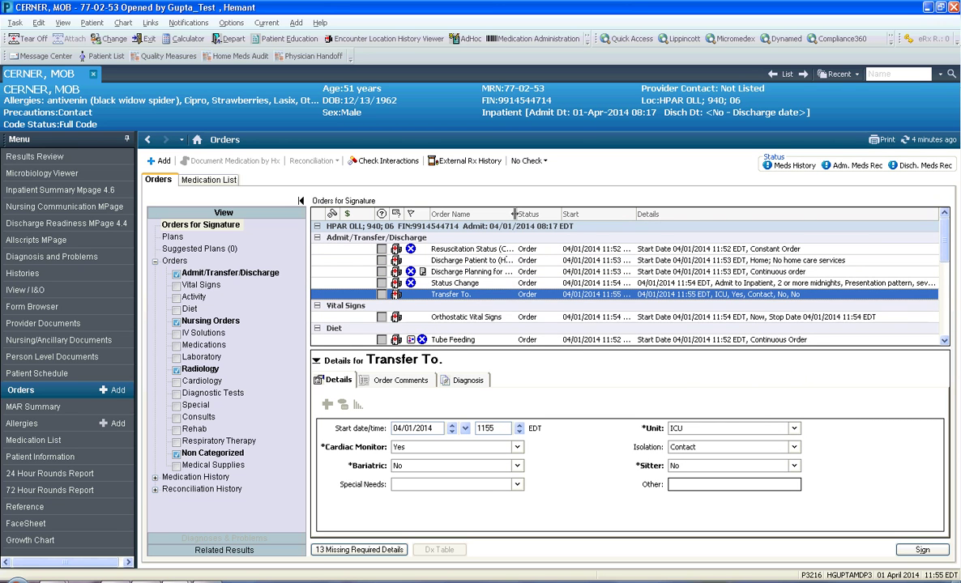
Widen the Order Name column, and set the Resuscitation Status order to Full Code with Paper Form Completed as No.
{"action": "left_click_drag", "start_coordinate": [513, 214], "coordinate": [550, 214]}
{"action": "left_click", "coordinate": [458, 252]}
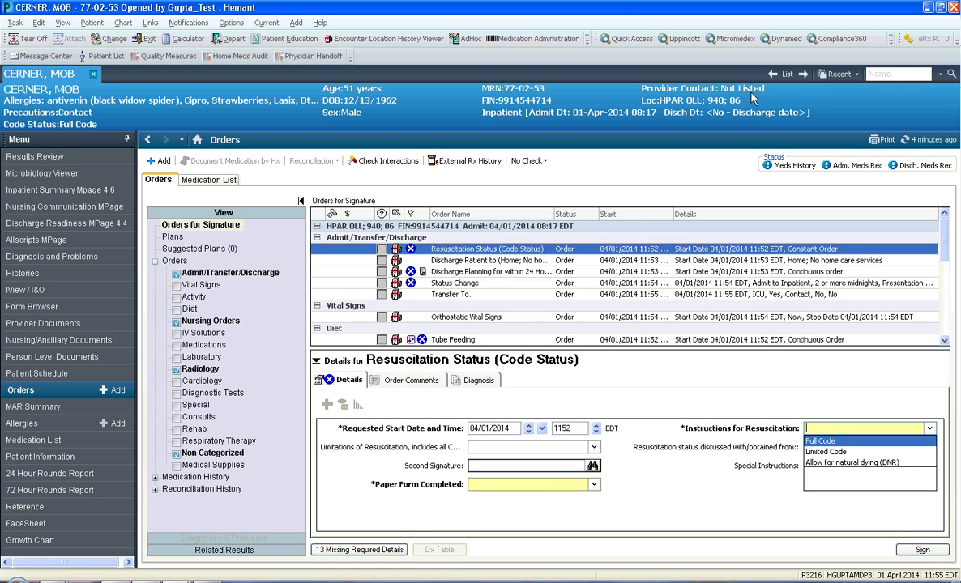
{"action": "left_click", "coordinate": [844, 442]}
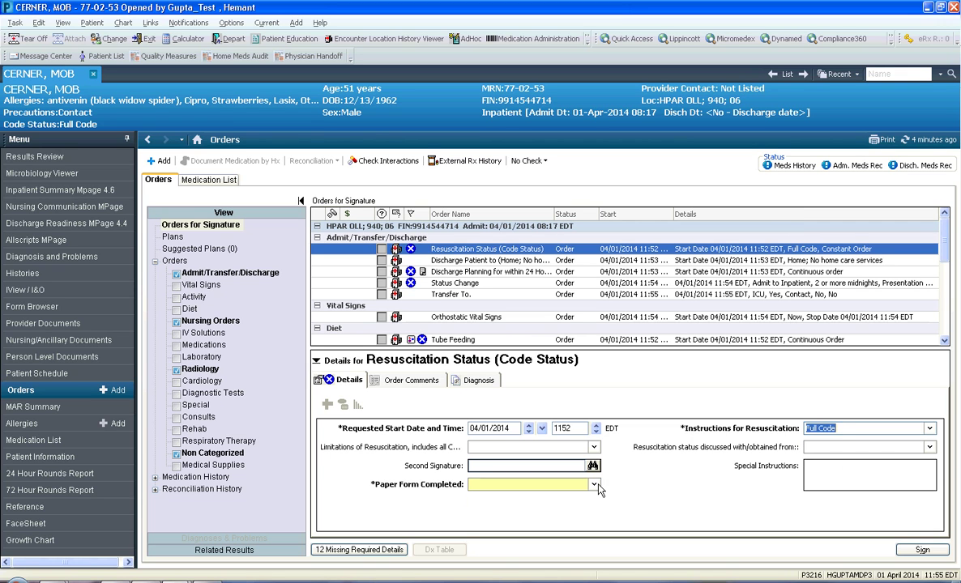
{"action": "left_click", "coordinate": [535, 484]}
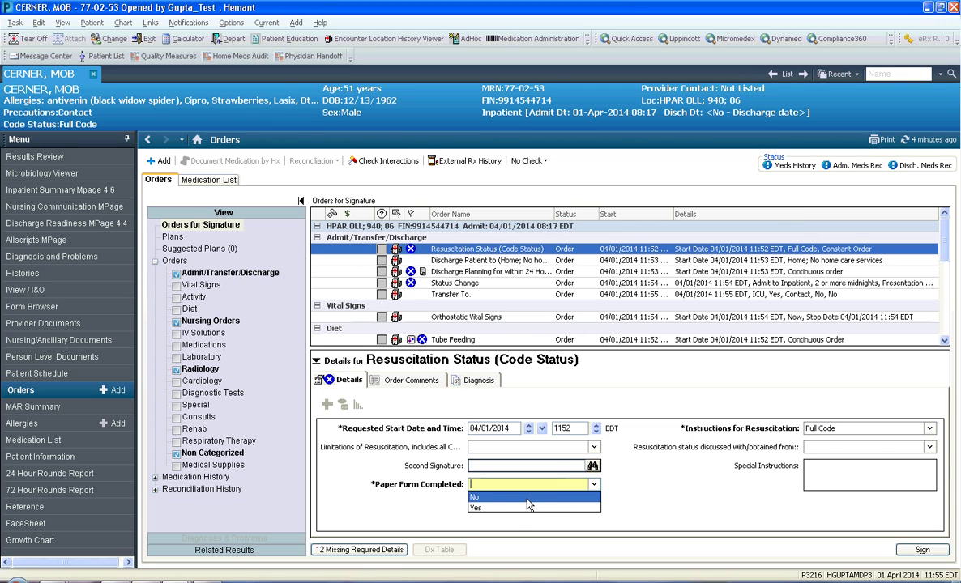
{"action": "left_click", "coordinate": [476, 499]}
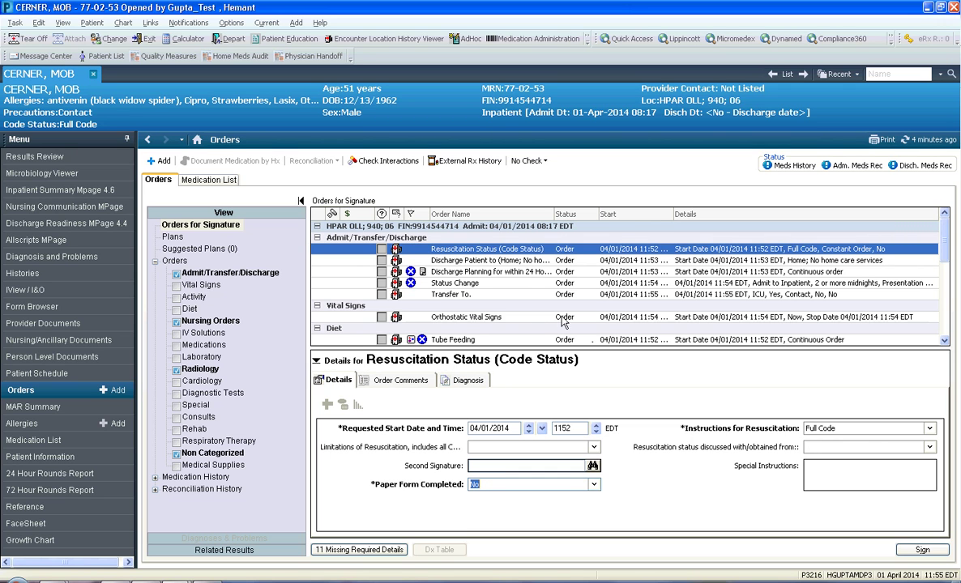
Change the Resuscitation Status order to Paper Form Completed Yes and Allow for natural dying (DNR).
{"action": "left_click", "coordinate": [596, 485]}
{"action": "left_click", "coordinate": [592, 496]}
{"action": "left_click", "coordinate": [847, 431]}
{"action": "left_click", "coordinate": [850, 463]}
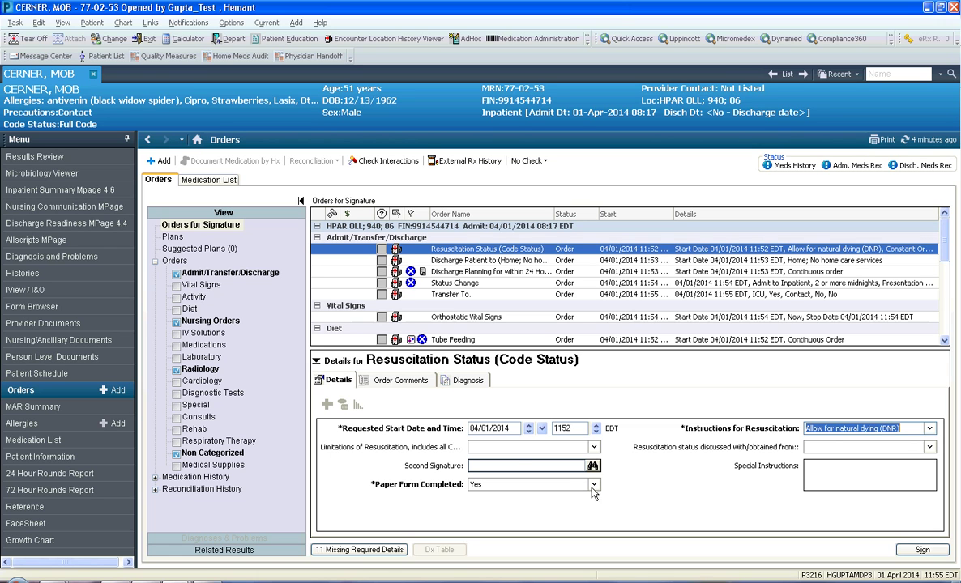
Enter "they need PICC line care." as the Discharge Planning verbatim order and HOME as the Status Change order's expected post discharge plans.
{"action": "left_click", "coordinate": [440, 261]}
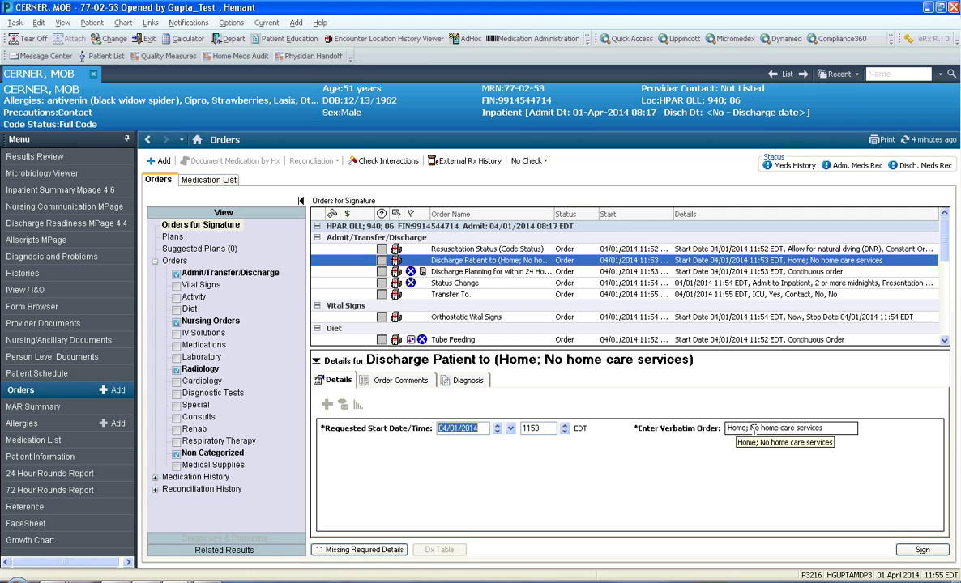
{"action": "left_click", "coordinate": [465, 274]}
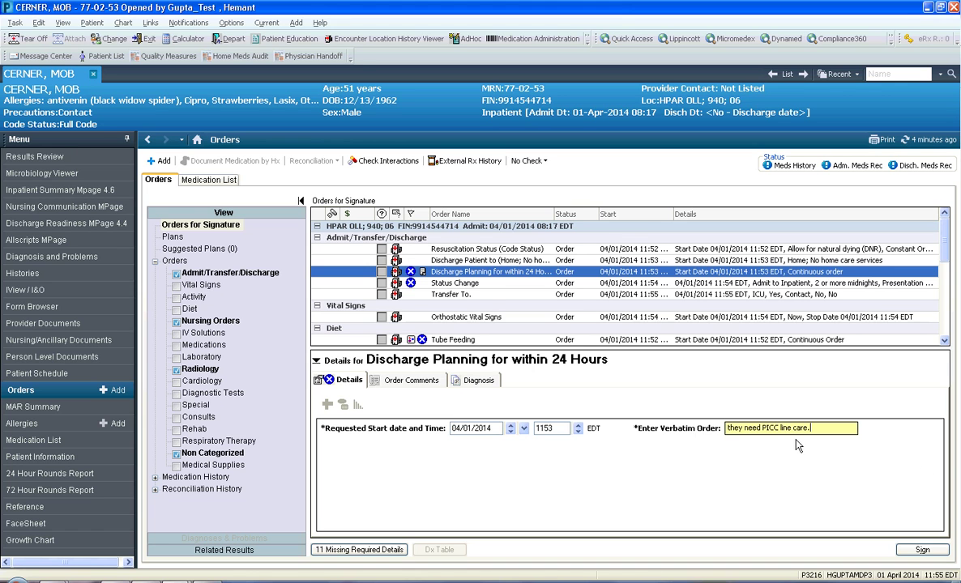
{"action": "left_click", "coordinate": [486, 284]}
{"action": "left_click", "coordinate": [484, 465]}
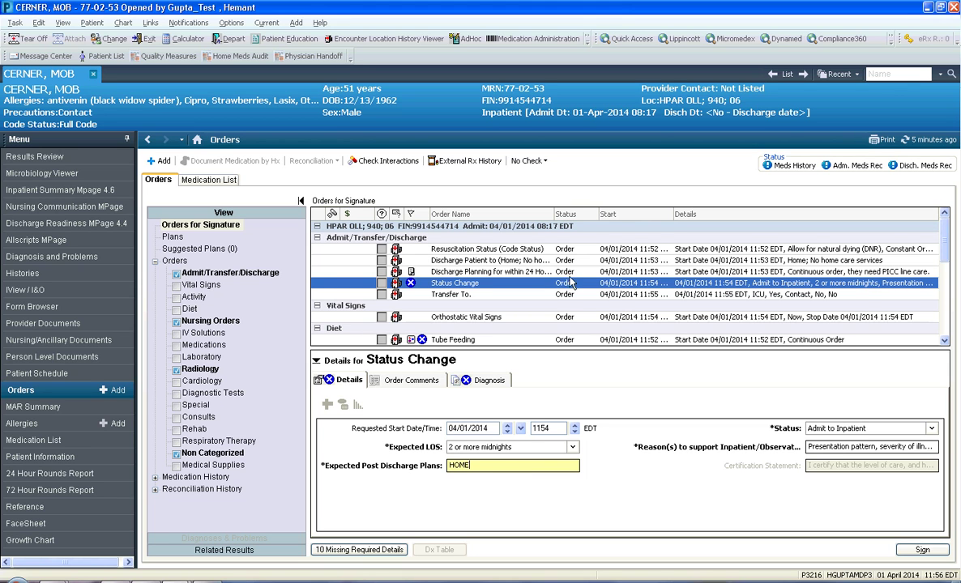
Review the Unit, Sitter, Bariatric and Cardiac Monitor choices in the Transfer To. order, keeping ICU, No, No and Yes.
{"action": "left_click", "coordinate": [515, 294]}
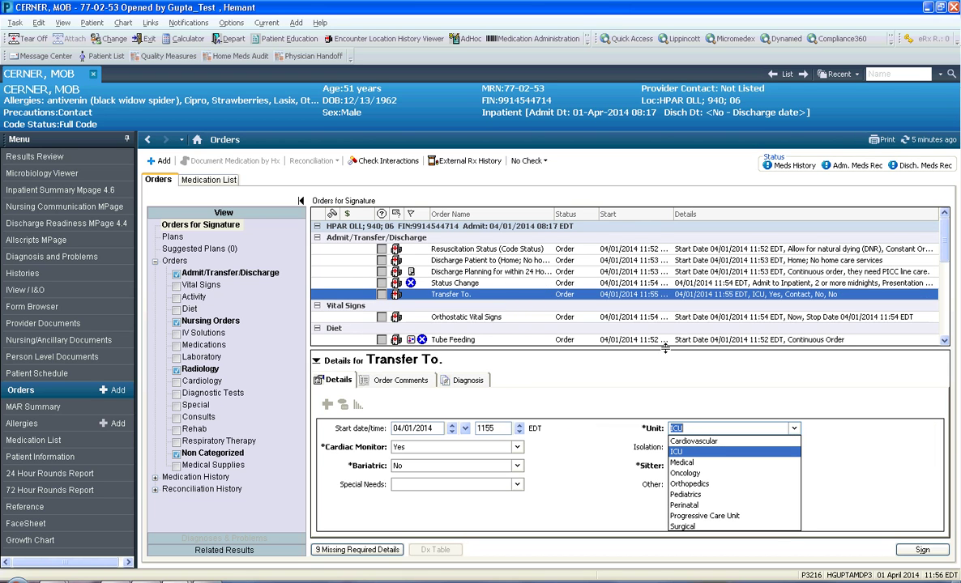
{"action": "left_click", "coordinate": [688, 416]}
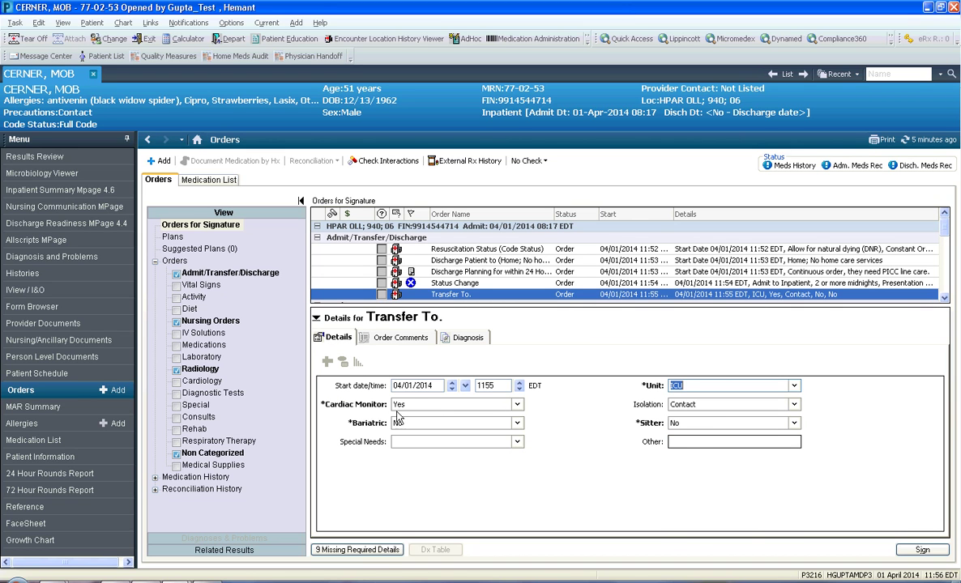
{"action": "left_click", "coordinate": [794, 386]}
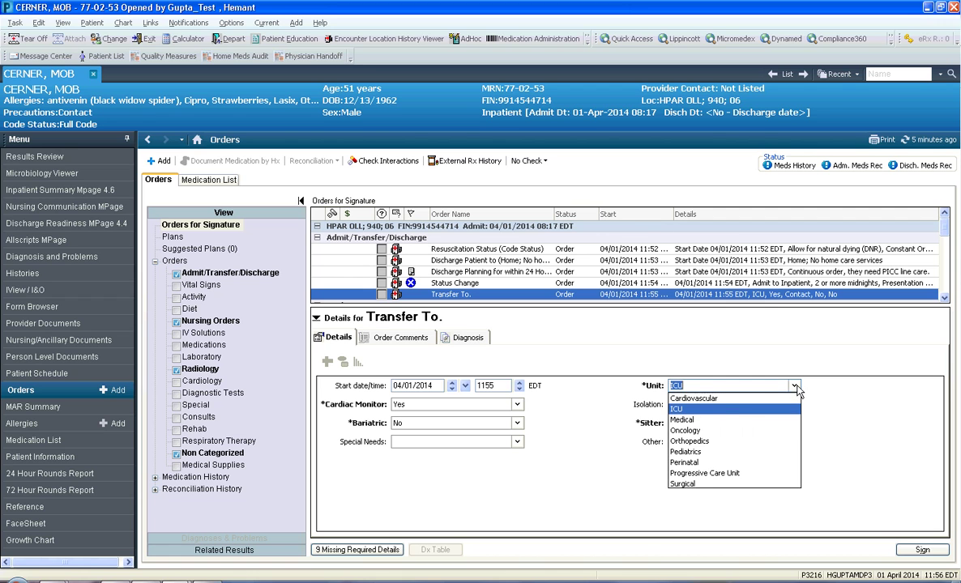
{"action": "left_click", "coordinate": [687, 410]}
{"action": "left_click", "coordinate": [762, 423]}
{"action": "left_click", "coordinate": [705, 438]}
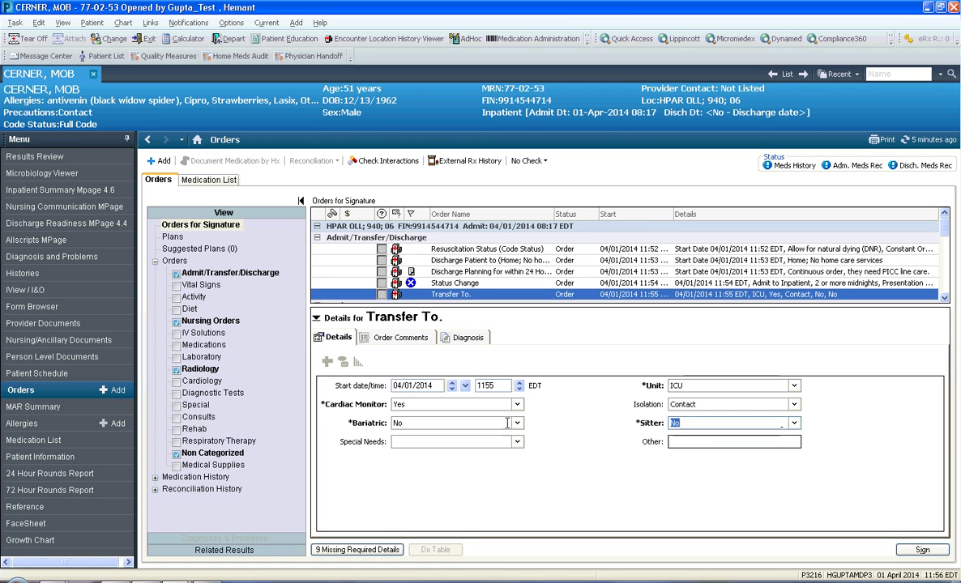
{"action": "left_click", "coordinate": [467, 423]}
{"action": "left_click", "coordinate": [467, 438]}
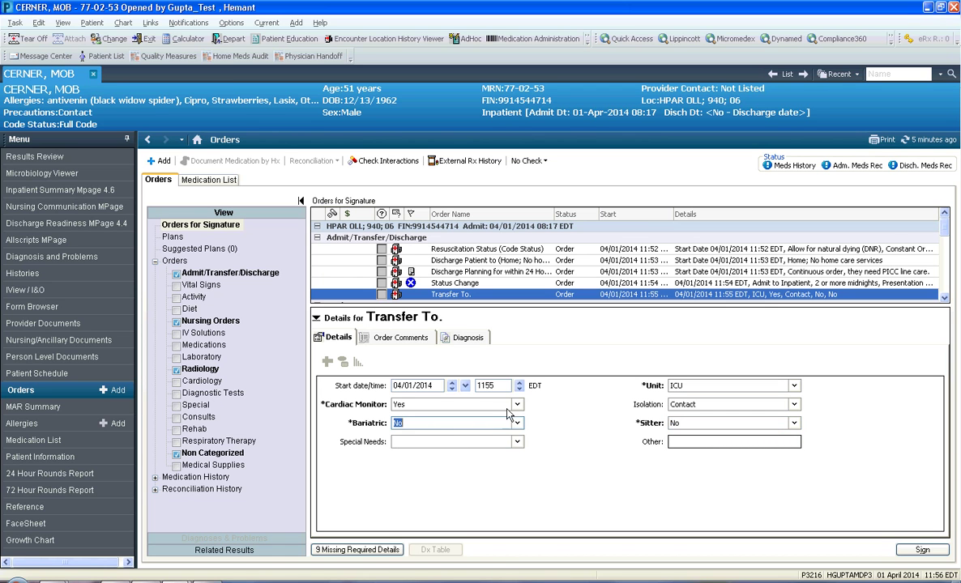
{"action": "left_click", "coordinate": [490, 405]}
{"action": "left_click", "coordinate": [487, 428]}
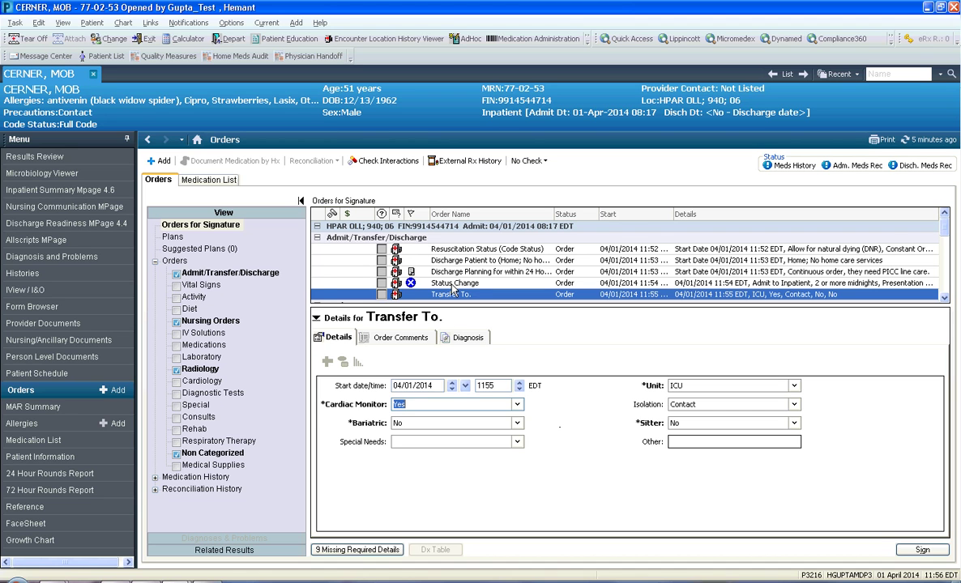
Add the favorite diagnosis Acute UTI to the Status Change order.
{"action": "left_click", "coordinate": [453, 284]}
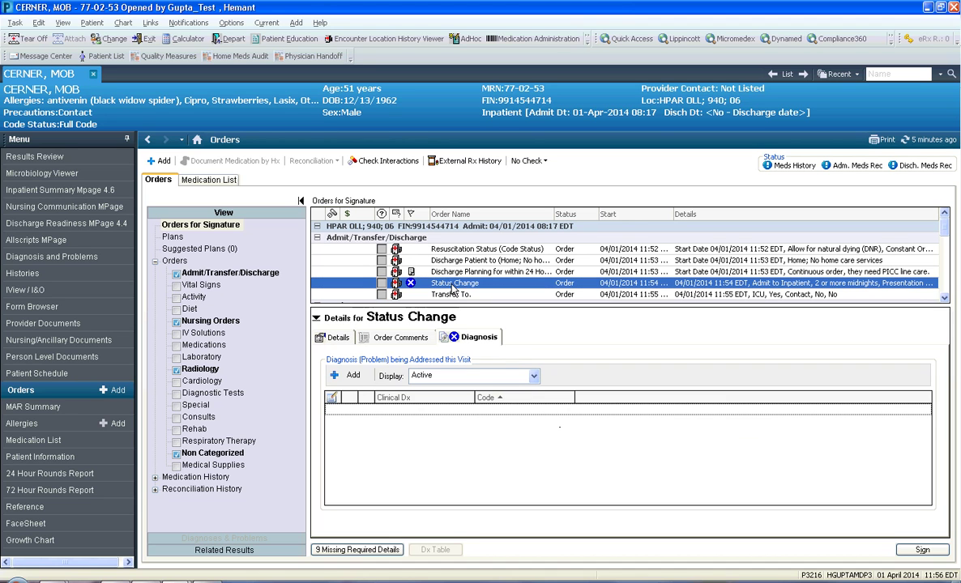
{"action": "left_click", "coordinate": [348, 377]}
{"action": "double_click", "coordinate": [256, 329]}
{"action": "left_click", "coordinate": [258, 339]}
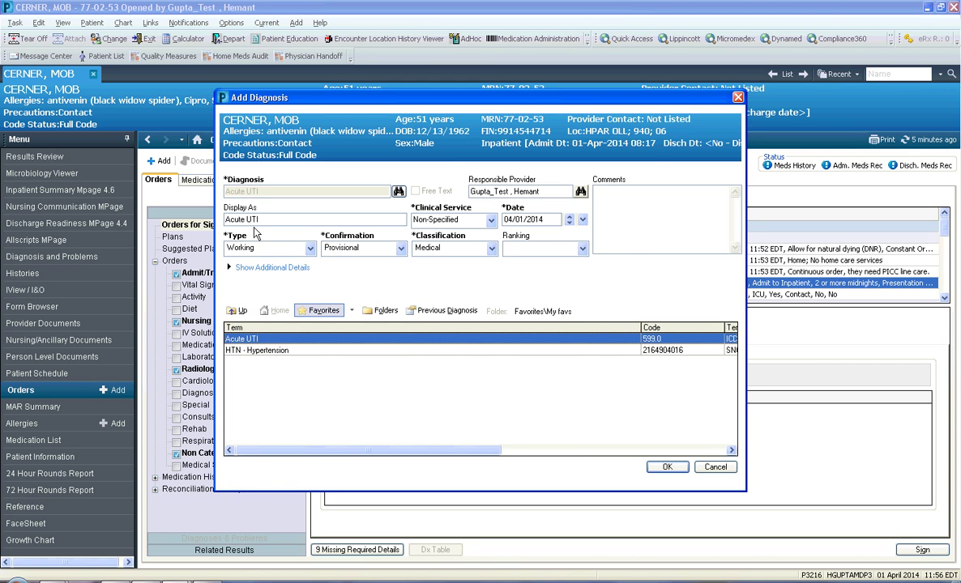
{"action": "left_click", "coordinate": [667, 467]}
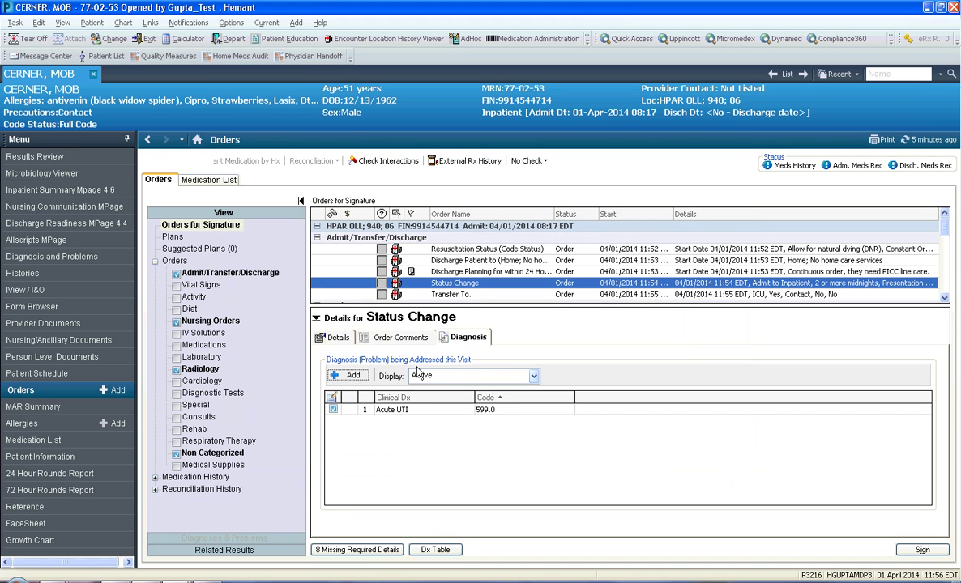
{"action": "left_click", "coordinate": [338, 338]}
{"action": "left_click", "coordinate": [469, 338]}
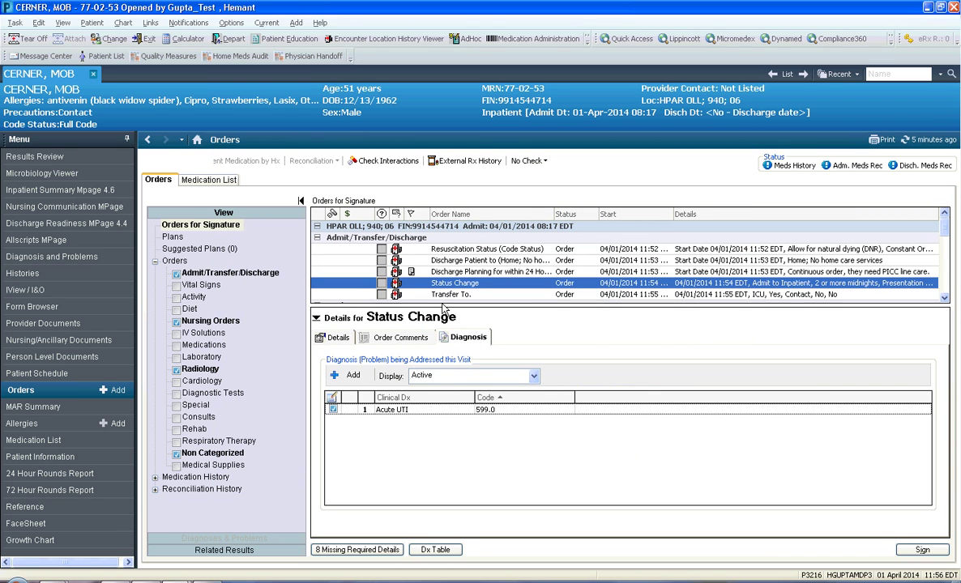
Examine the Orthostatic Vital Signs order's frequency choices, special instructions and order comments.
{"action": "left_click_drag", "start_coordinate": [444, 304], "coordinate": [442, 325]}
{"action": "left_click", "coordinate": [448, 319]}
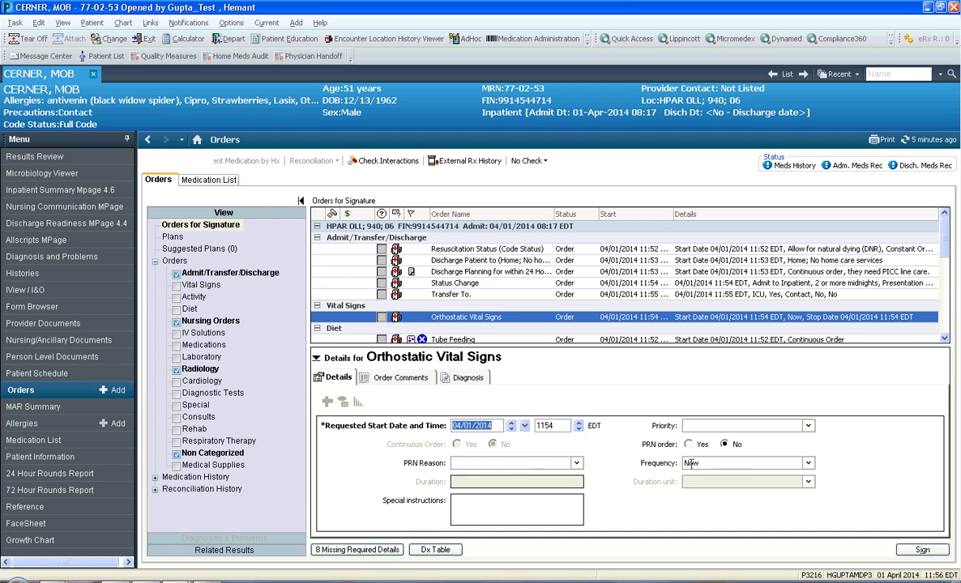
{"action": "left_click", "coordinate": [808, 463]}
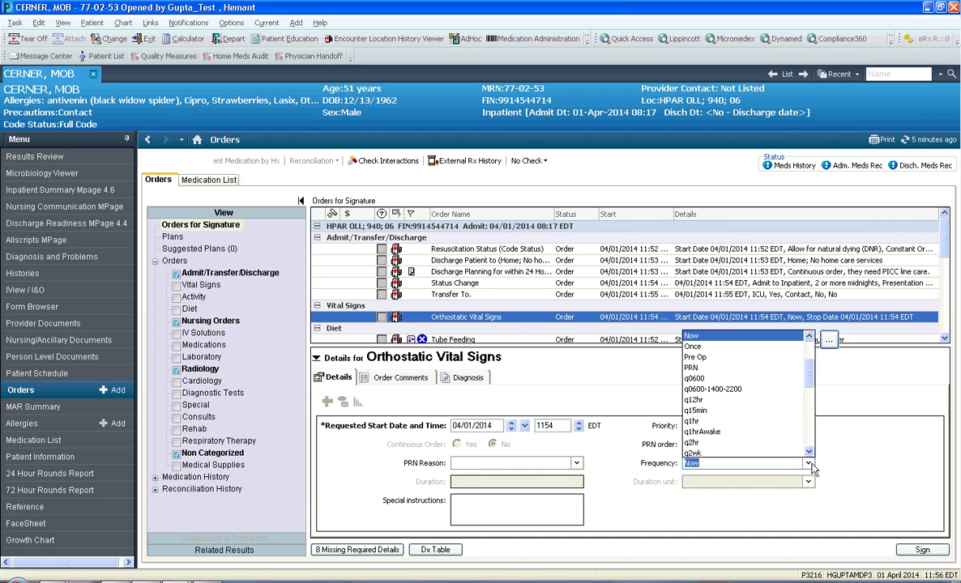
{"action": "left_click", "coordinate": [871, 434]}
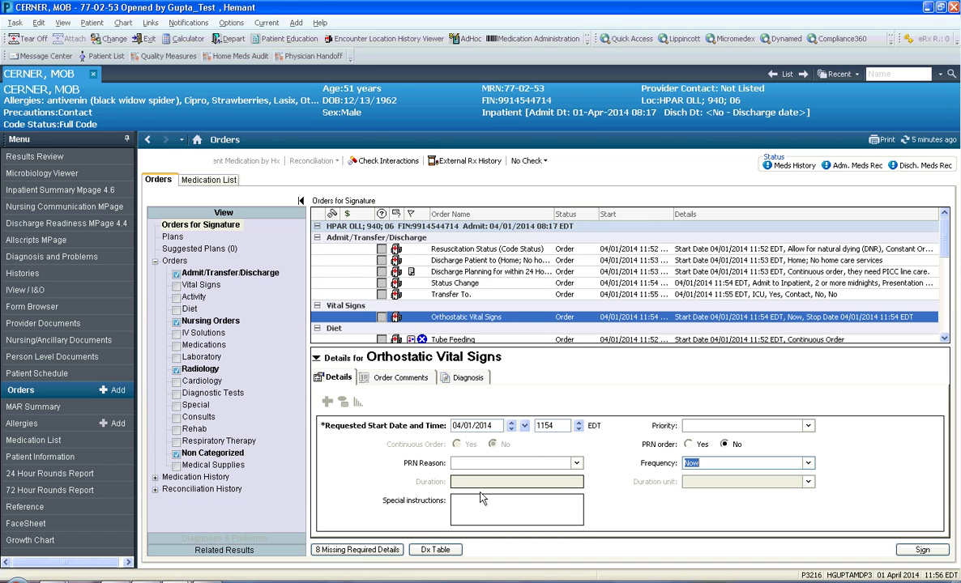
{"action": "left_click", "coordinate": [460, 509]}
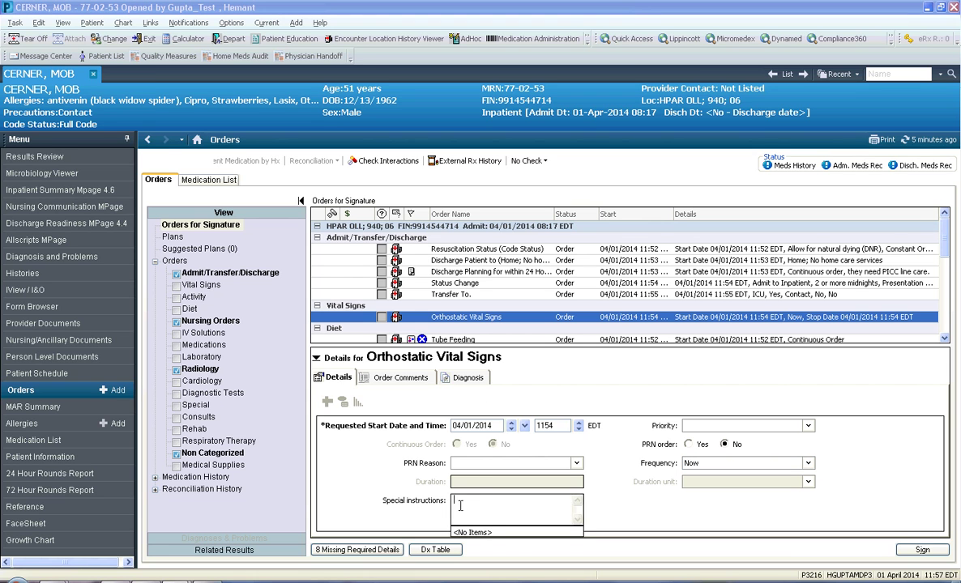
{"action": "left_click", "coordinate": [417, 379]}
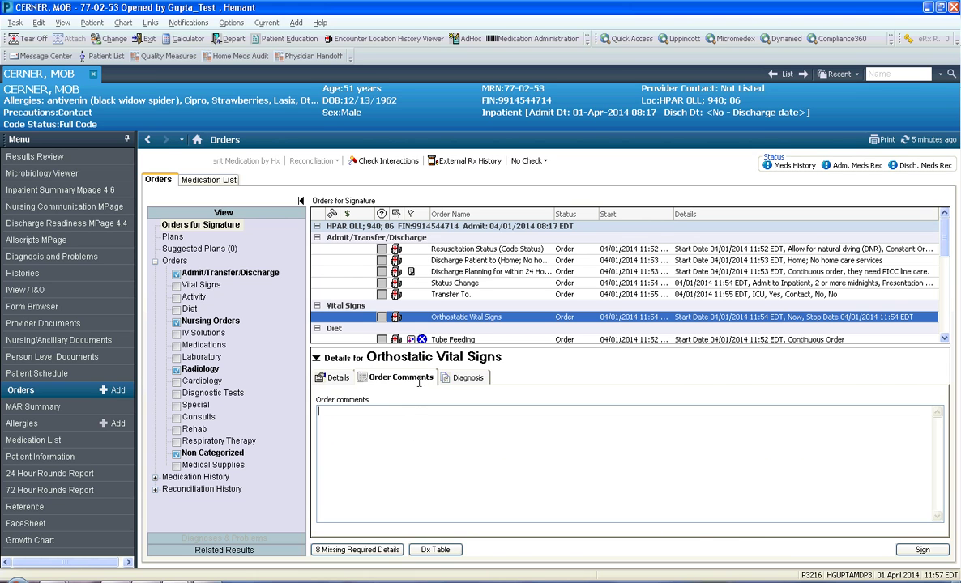
Set the Tube Feeding order's formula to Diabetic Formula and its nutritional route to J Tube.
{"action": "left_click", "coordinate": [450, 339]}
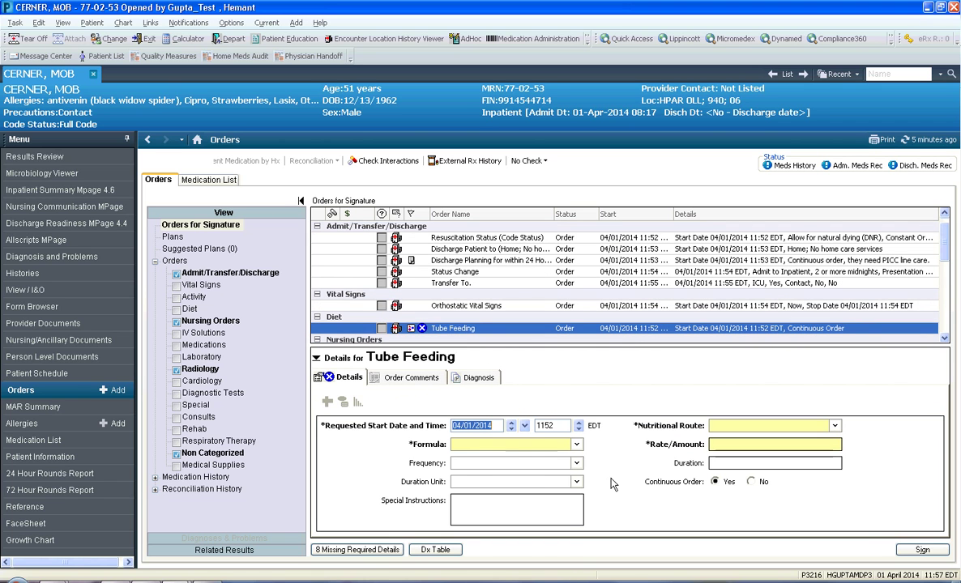
{"action": "left_click", "coordinate": [576, 444]}
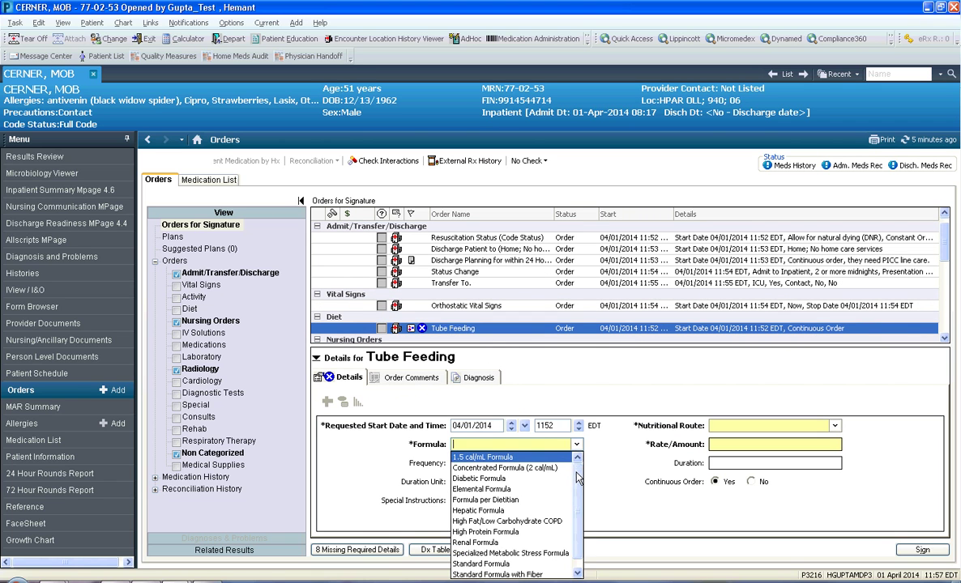
{"action": "scroll", "coordinate": [537, 478], "scroll_direction": "down", "scroll_amount": 1}
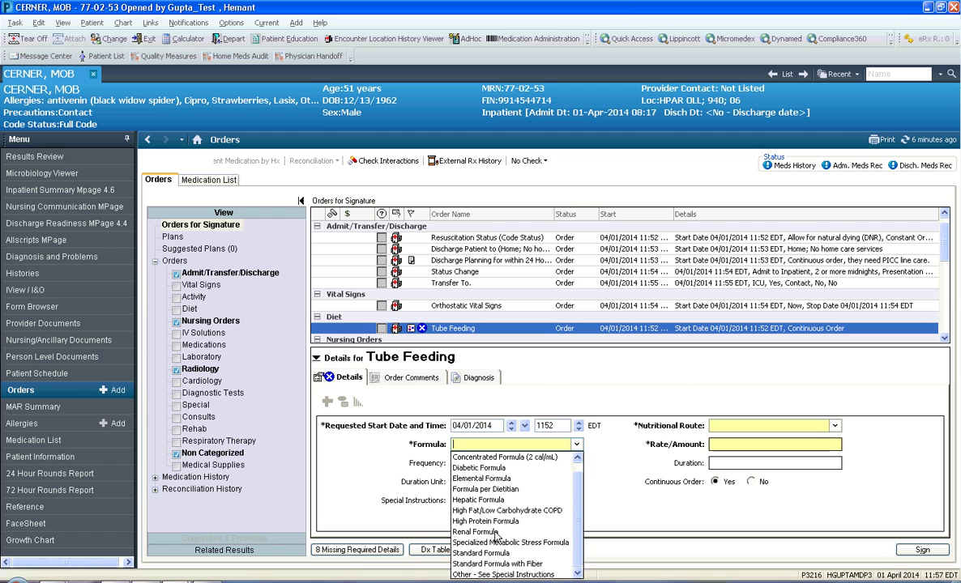
{"action": "left_click", "coordinate": [478, 467]}
{"action": "left_click", "coordinate": [733, 425]}
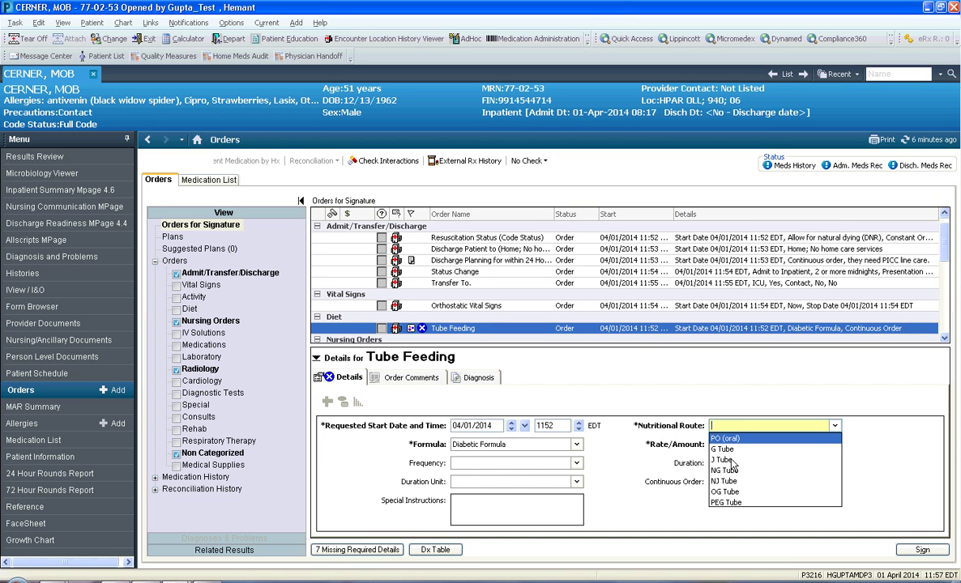
{"action": "left_click", "coordinate": [724, 460]}
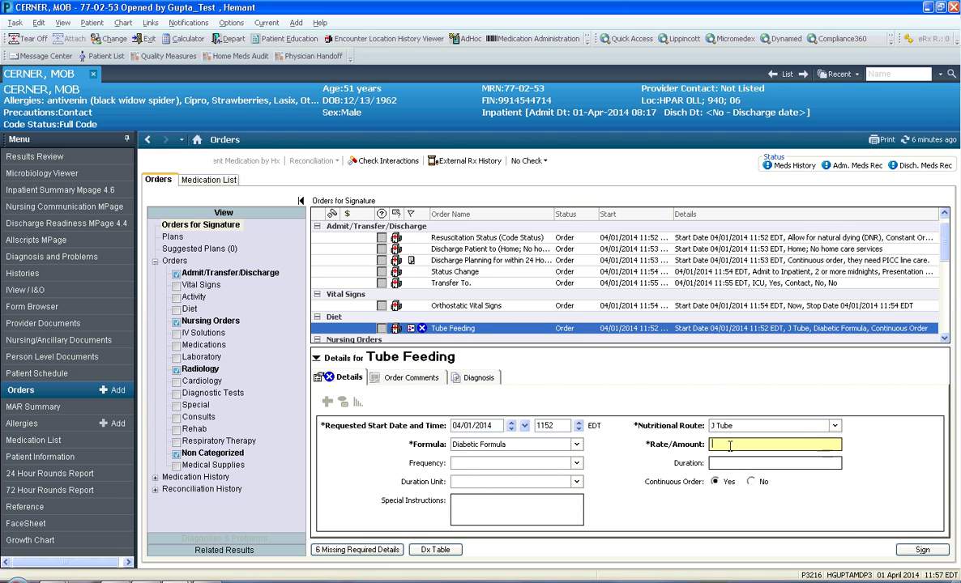
Set the Tube Feeding rate to 30 ml hour and add the special instructions "decrease to 10 cc hour after 9pm".
{"action": "left_click", "coordinate": [730, 446]}
{"action": "type", "text": "30 ml hour"}
{"action": "left_click", "coordinate": [550, 503]}
{"action": "type", "text": "decrease to "}
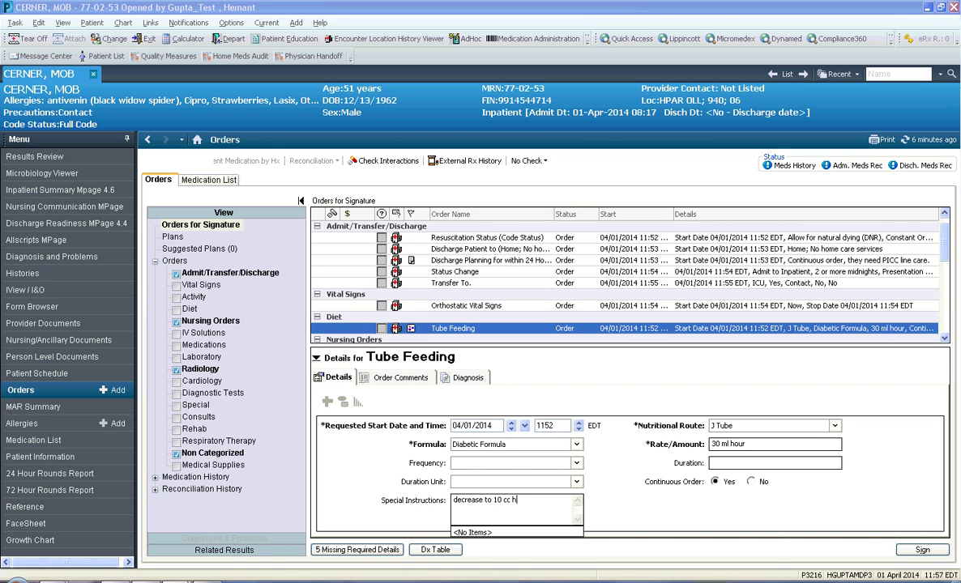
{"action": "type", "text": "10 cc per hour after 9pm"}
Check the PICC Care order, and change the q4hours water amount in the Enteral Tube Flush special instructions to 50 mL.
{"action": "left_click", "coordinate": [285, 323]}
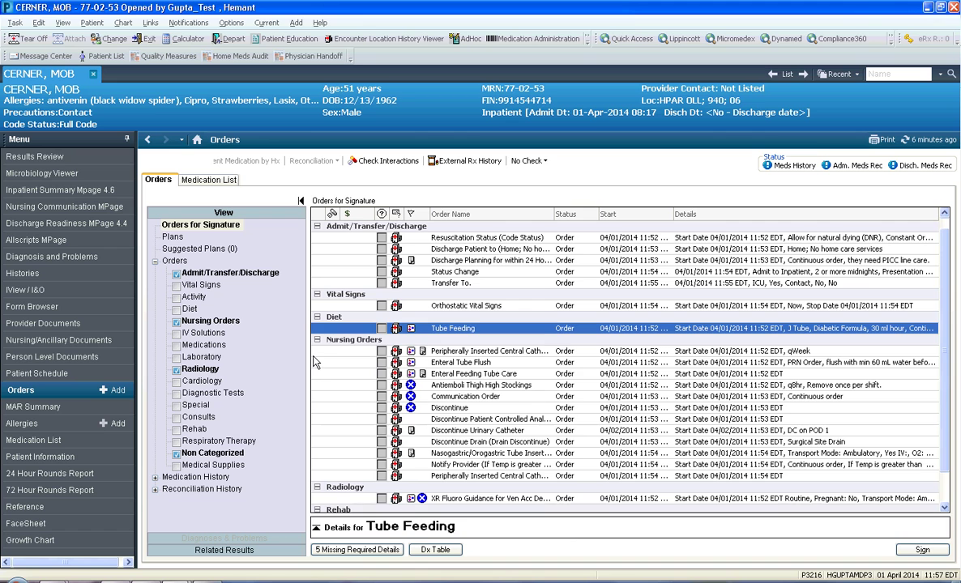
{"action": "left_click", "coordinate": [355, 351]}
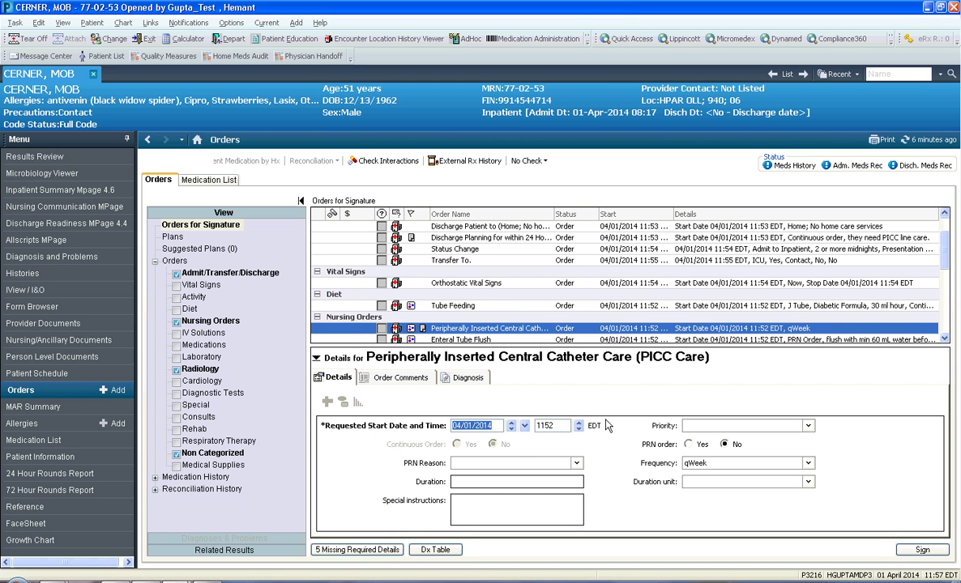
{"action": "left_click", "coordinate": [362, 340]}
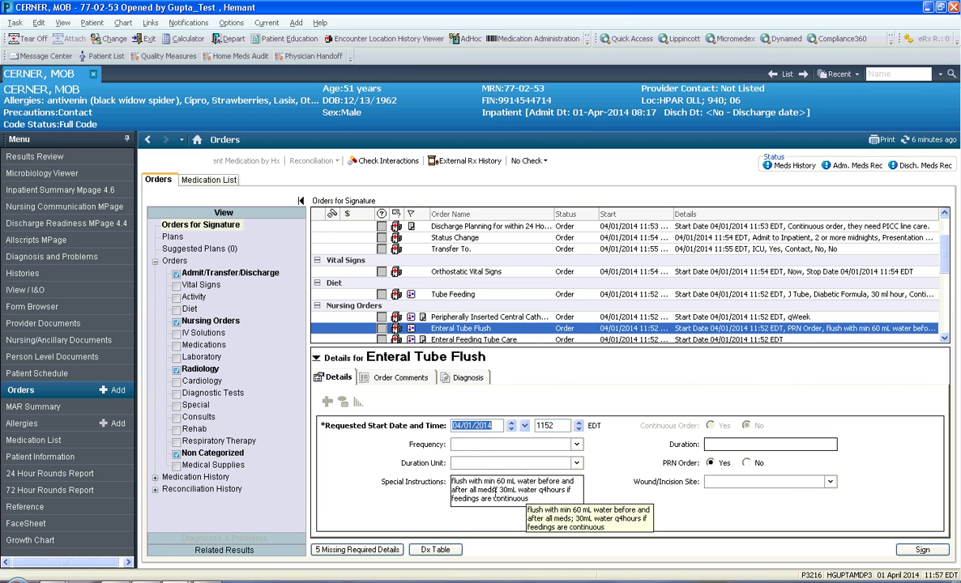
{"action": "left_click", "coordinate": [491, 499]}
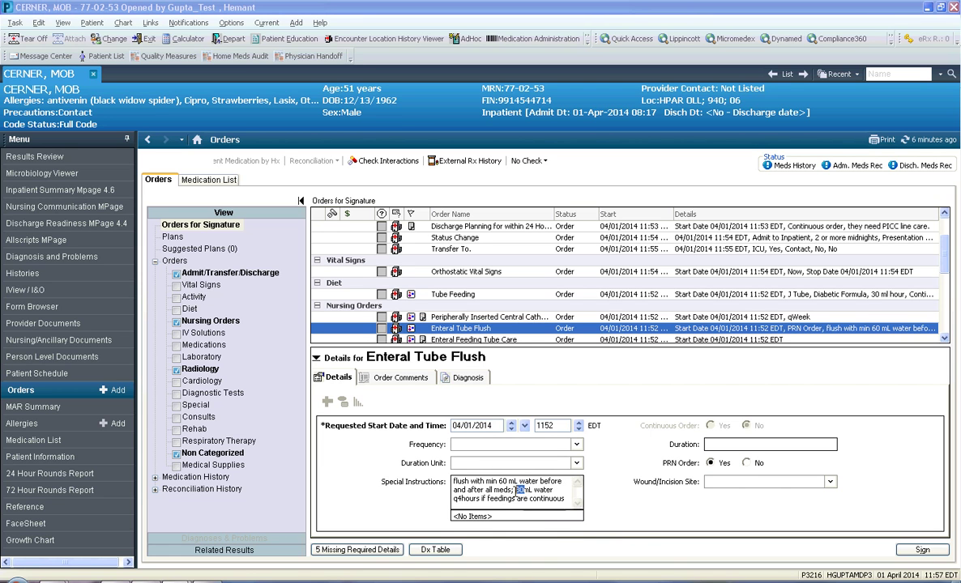
{"action": "type", "text": "50"}
Check the Enteral Feeding Tube Care order and set the Antiemboli Thigh High Stockings order's body location to Legs Bilateral.
{"action": "left_click", "coordinate": [316, 357]}
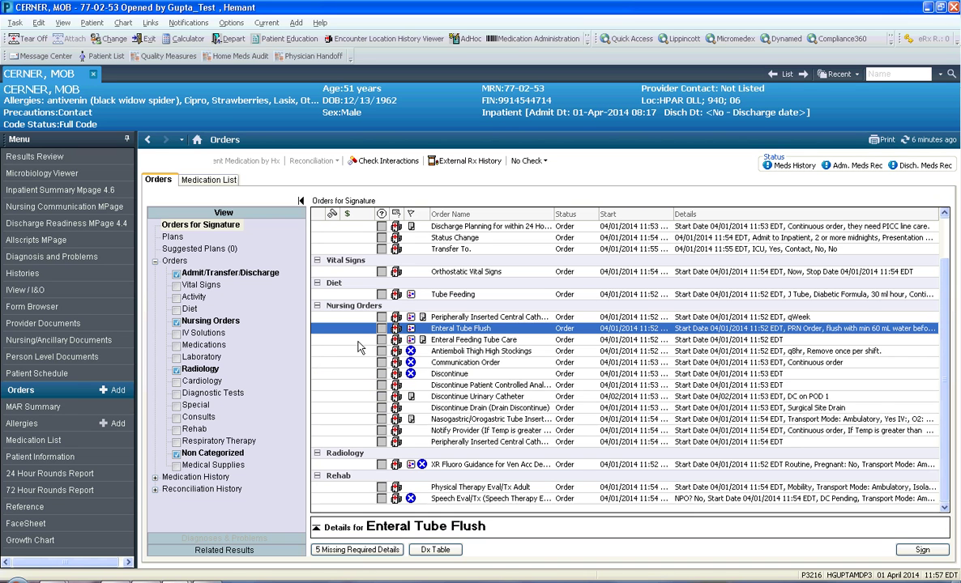
{"action": "left_click", "coordinate": [351, 340]}
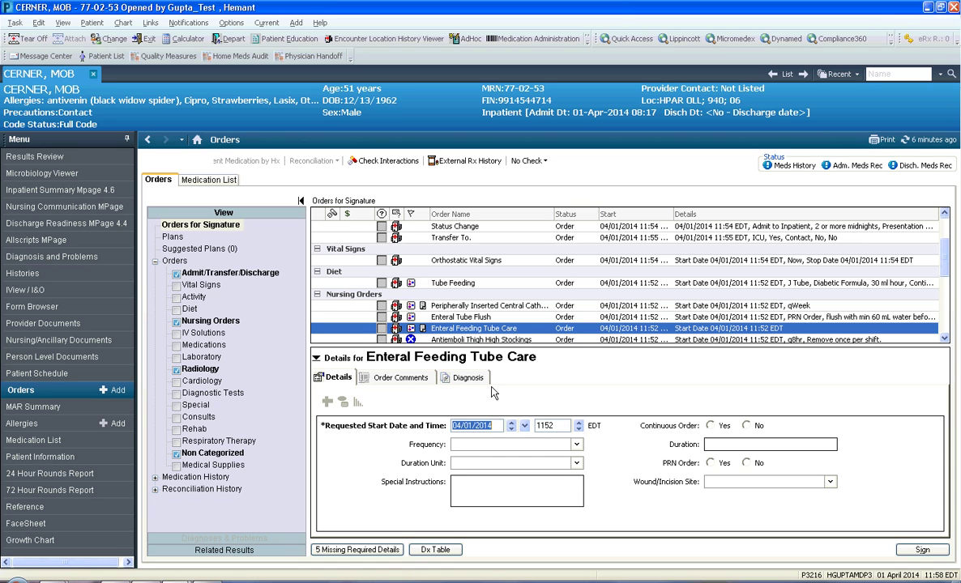
{"action": "left_click", "coordinate": [353, 340]}
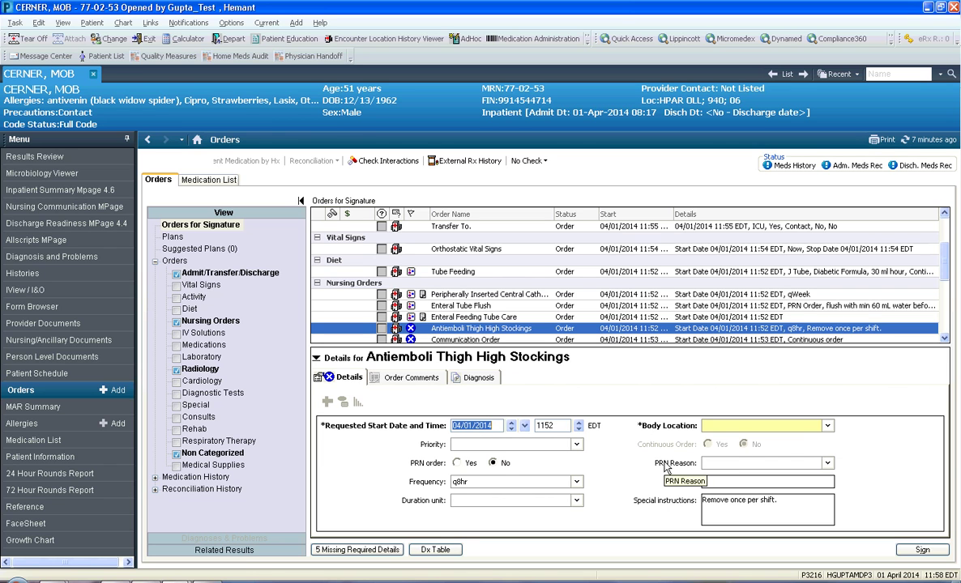
{"action": "left_click", "coordinate": [828, 427]}
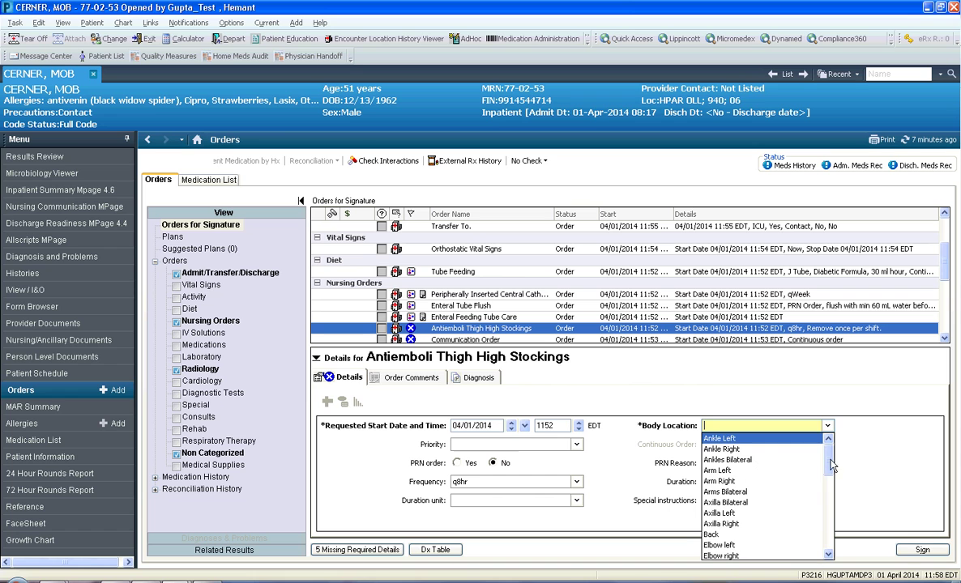
{"action": "scroll", "coordinate": [766, 486], "scroll_direction": "down", "scroll_amount": 7}
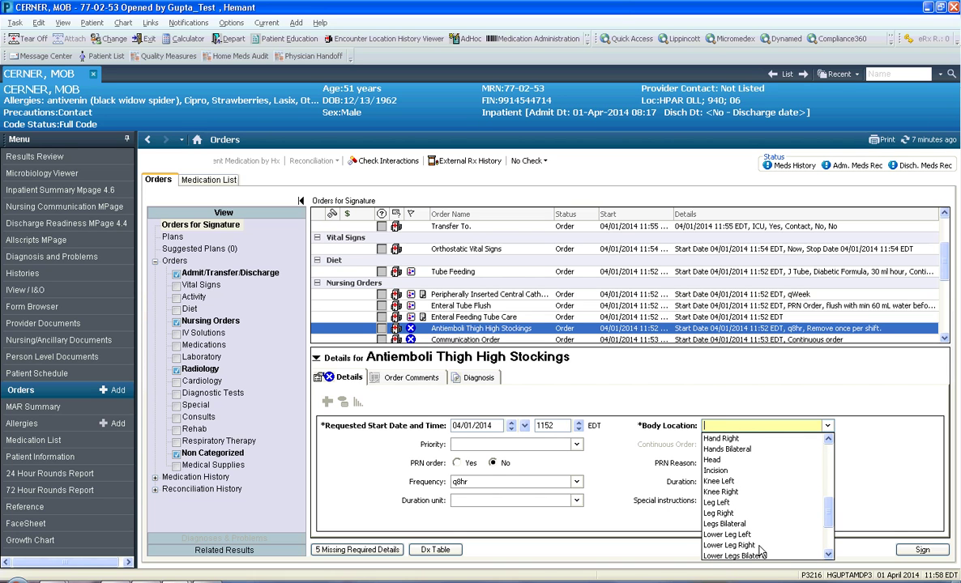
{"action": "left_click", "coordinate": [723, 524]}
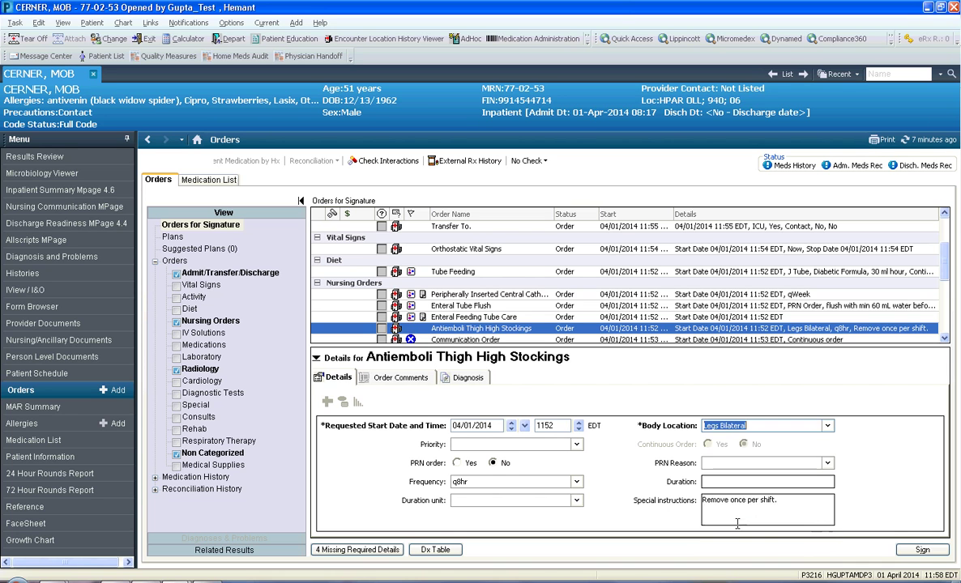
Enter the verbatim order "please call me when family is at bedside" for Communication Order and "discontinue drain after 5pm today" for Discontinue.
{"action": "left_click", "coordinate": [326, 341]}
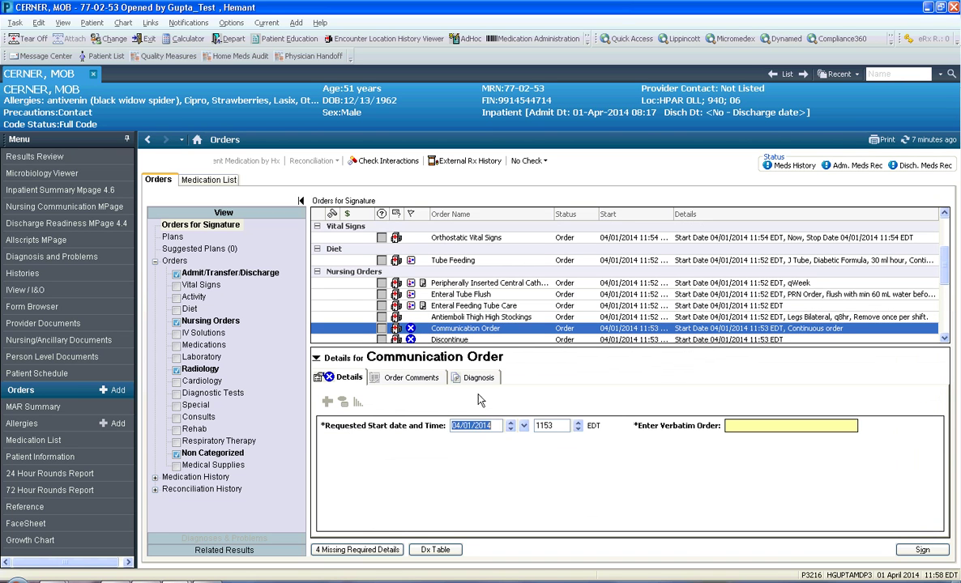
{"action": "left_click", "coordinate": [753, 427]}
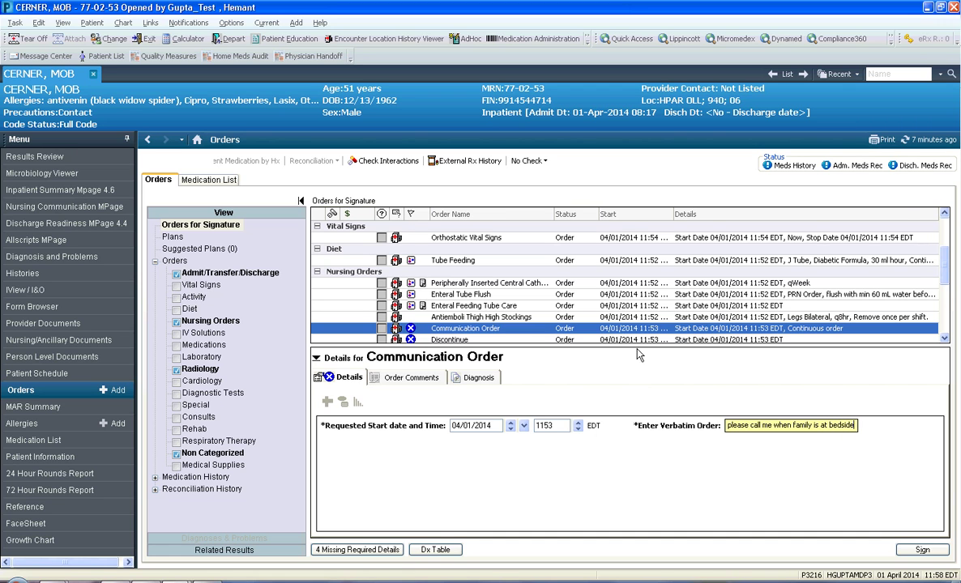
{"action": "key", "text": "Return"}
{"action": "left_click", "coordinate": [756, 426]}
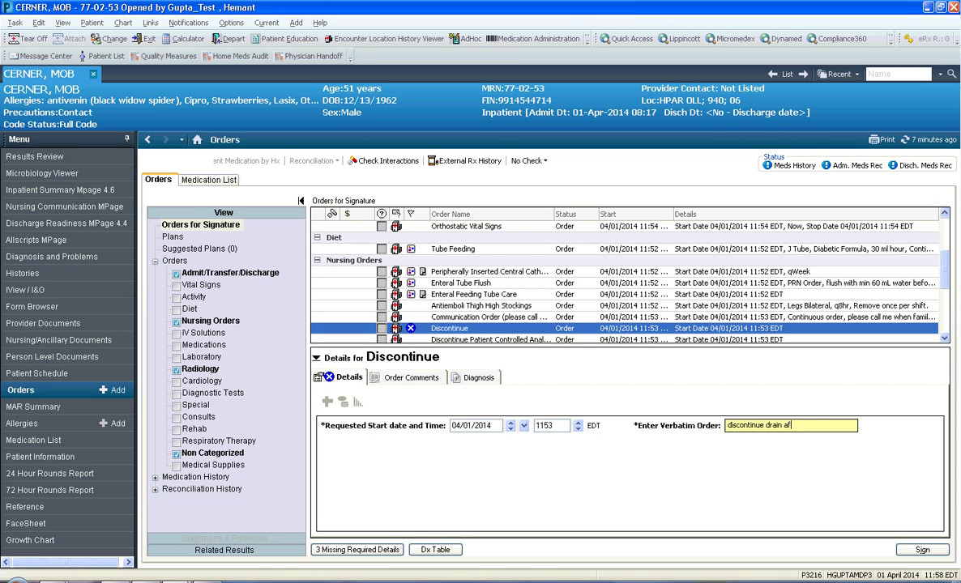
{"action": "type", "text": "discontinue drain after 5pm today"}
Set the requested start time of the Discontinue Patient Controlled Analgesia order to 1700.
{"action": "left_click", "coordinate": [351, 338]}
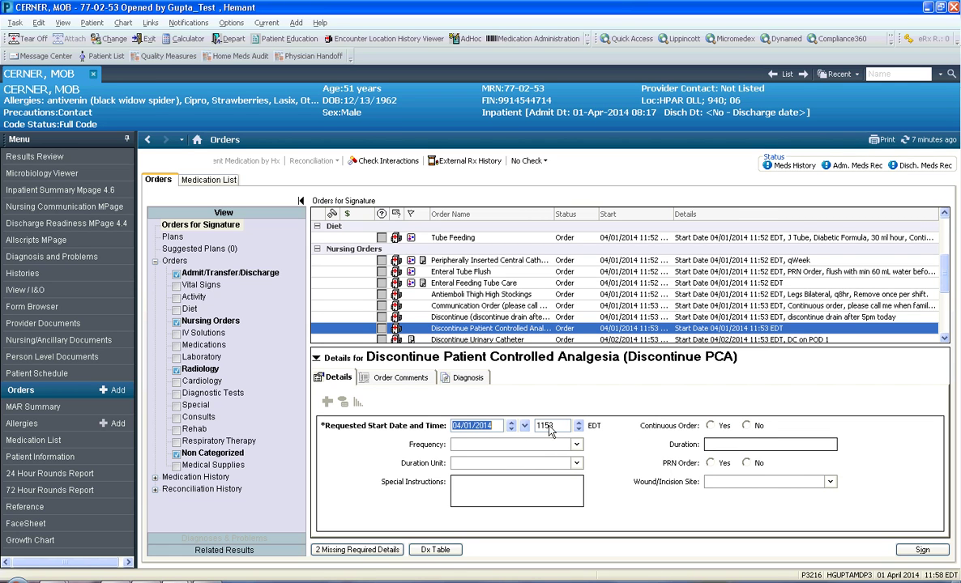
{"action": "left_click_drag", "start_coordinate": [555, 426], "coordinate": [533, 426]}
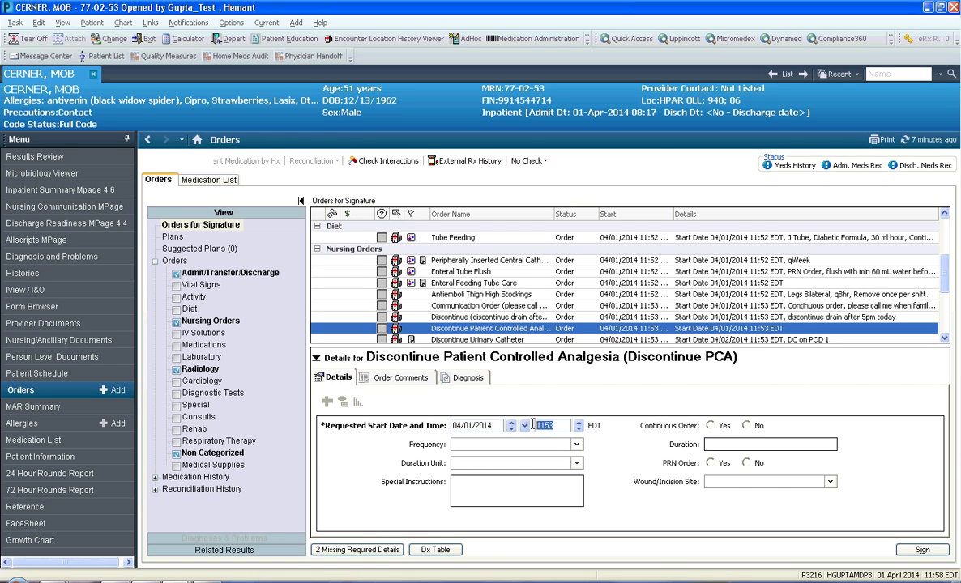
{"action": "type", "text": "1700"}
Review the details and special instructions of the Discontinue Urinary Catheter, Discontinue Drain and NG/OG Tube Insertion orders.
{"action": "left_click", "coordinate": [340, 341]}
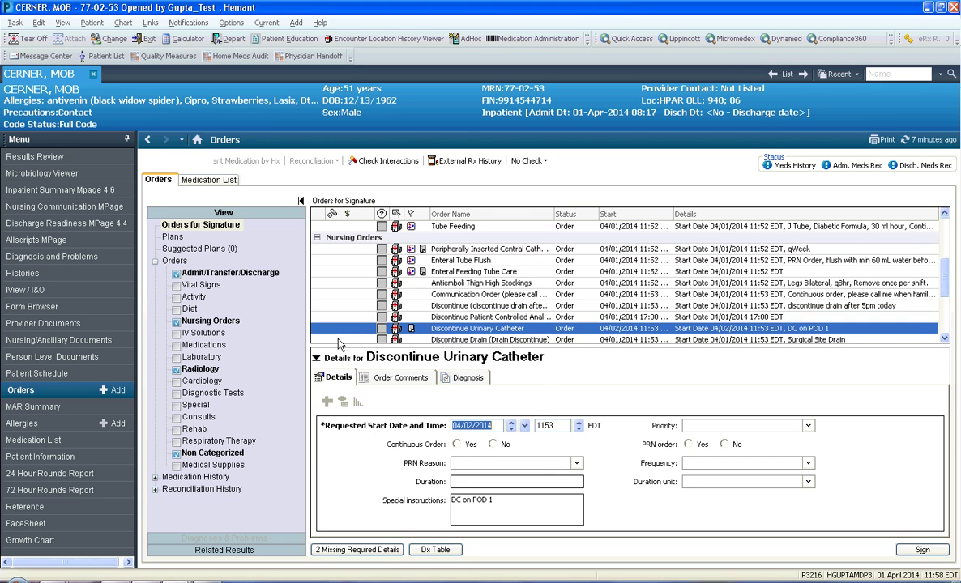
{"action": "key", "text": "Tab"}
{"action": "left_click", "coordinate": [502, 503]}
{"action": "triple_click", "coordinate": [484, 503]}
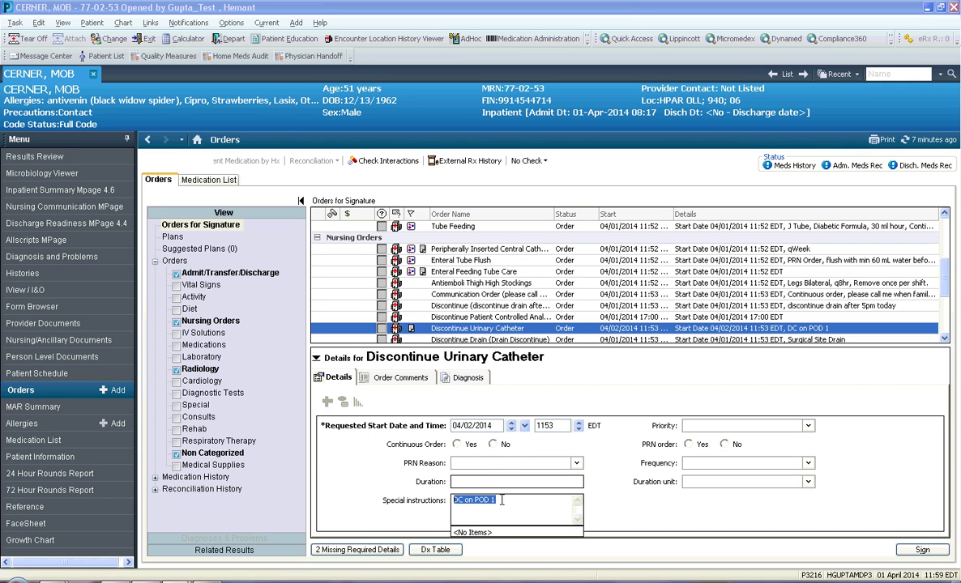
{"action": "key", "text": "Home"}
{"action": "key", "text": "Delete"}
{"action": "key", "text": "Delete"}
{"action": "type", "text": "D"}
{"action": "left_click", "coordinate": [354, 339]}
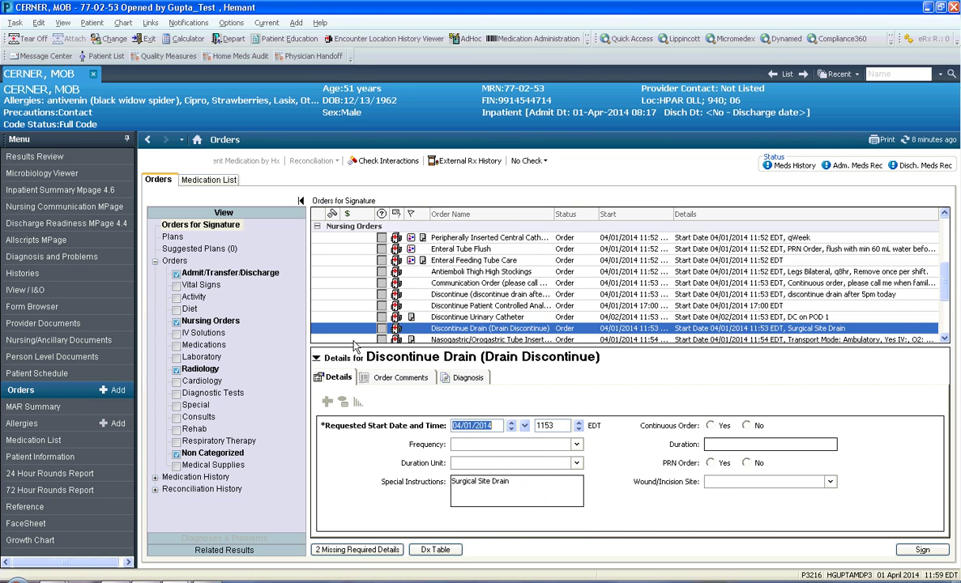
{"action": "left_click", "coordinate": [526, 485]}
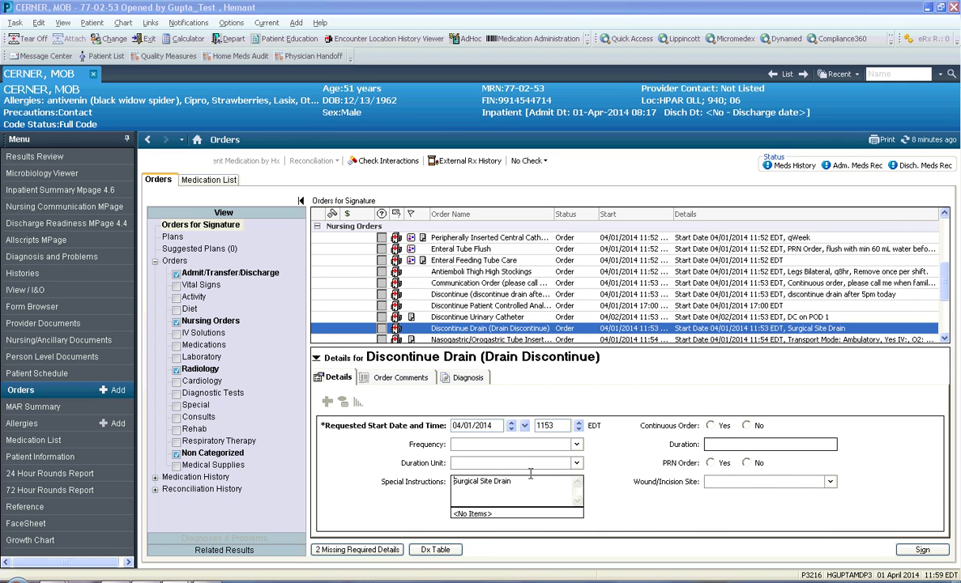
{"action": "left_click", "coordinate": [340, 339]}
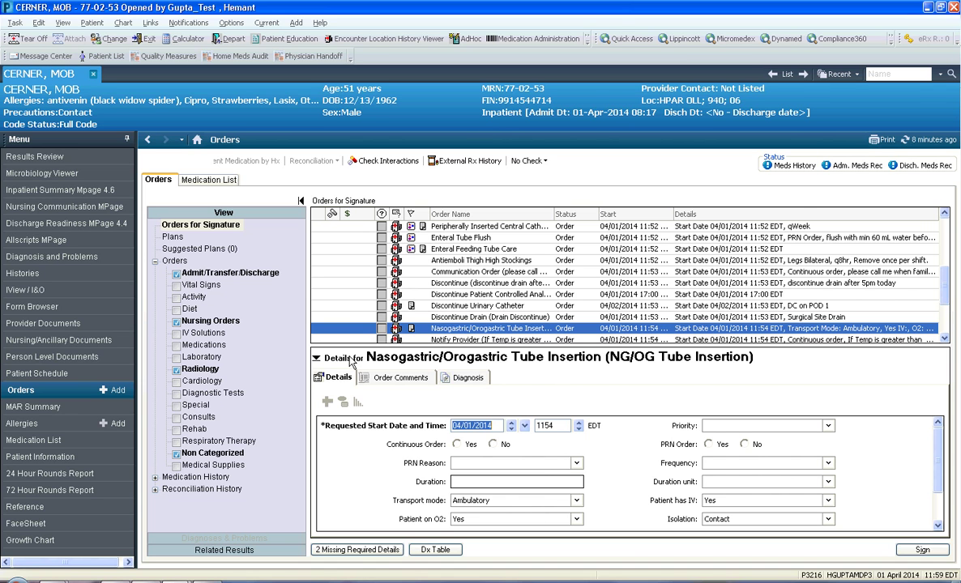
Append ", and systolic BP less than 90" to the verbatim text of the Notify Provider order.
{"action": "left_click", "coordinate": [316, 360]}
{"action": "double_click", "coordinate": [324, 333]}
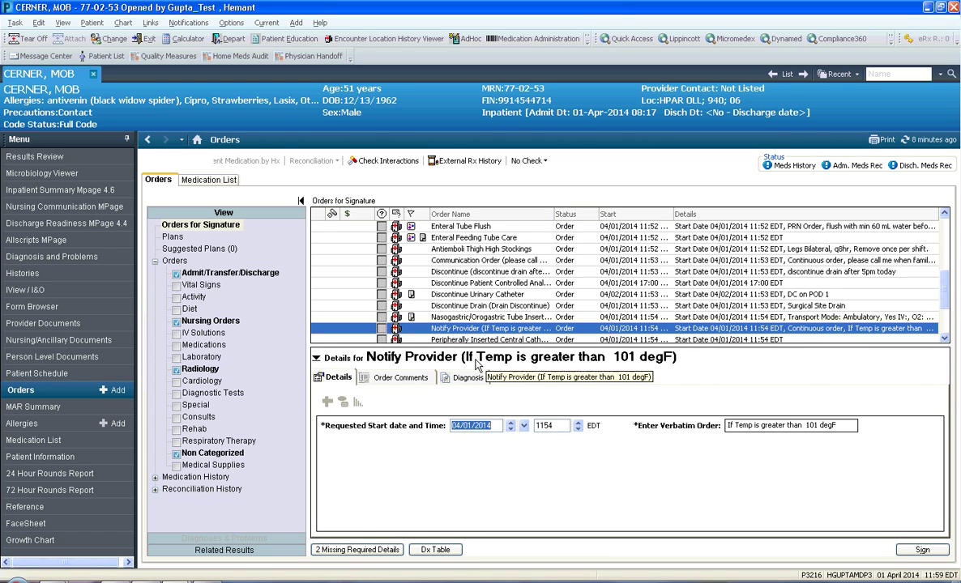
{"action": "left_click_drag", "start_coordinate": [728, 425], "coordinate": [847, 435]}
{"action": "left_click", "coordinate": [847, 425]}
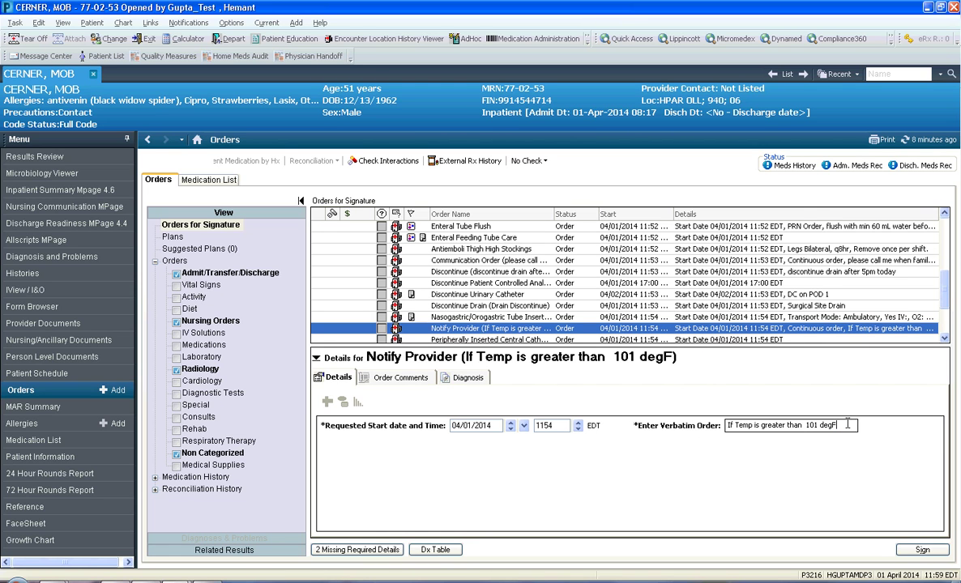
{"action": "type", "text": ", and systolic B"}
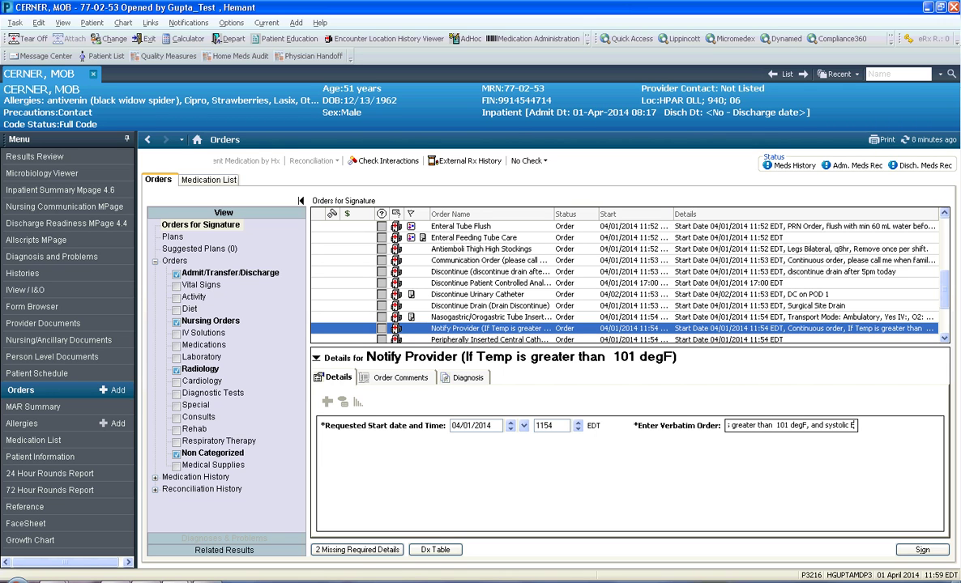
{"action": "type", "text": "P less than 90"}
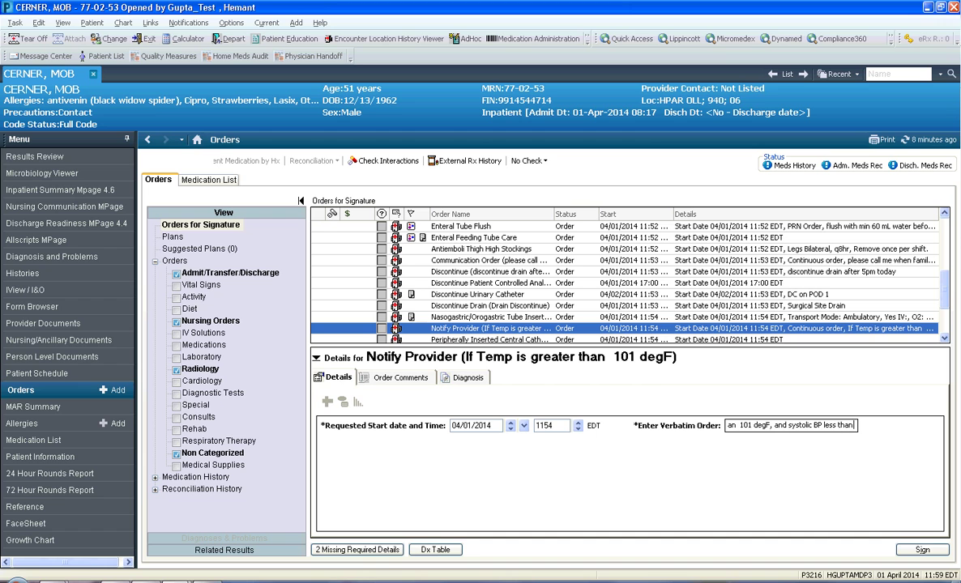
Add the special instructions "please discontinue tomorrow" to the Peripherally Inserted Central Catheter Discontinue order and set its start to 04/02/2014 at 0900.
{"action": "left_click", "coordinate": [350, 341]}
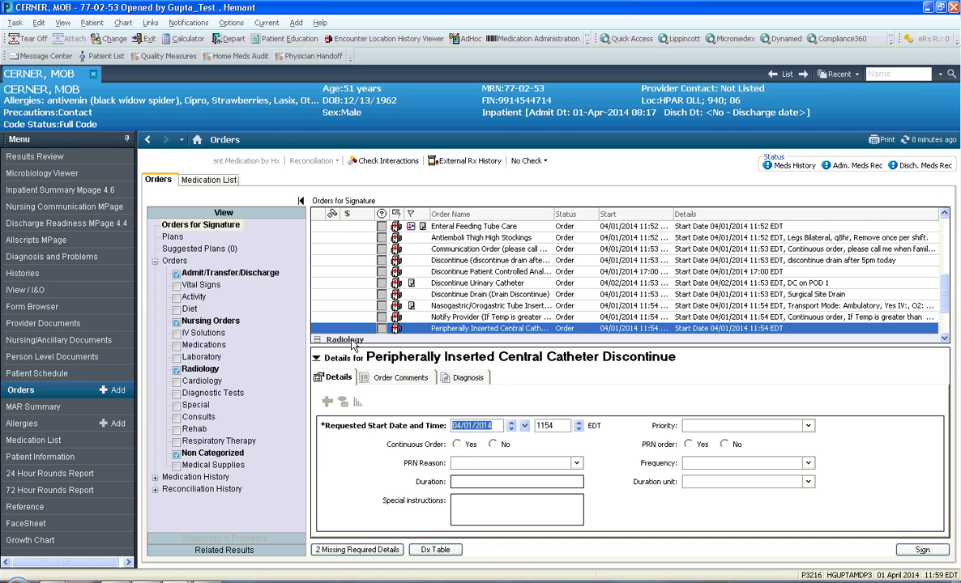
{"action": "left_click", "coordinate": [508, 513]}
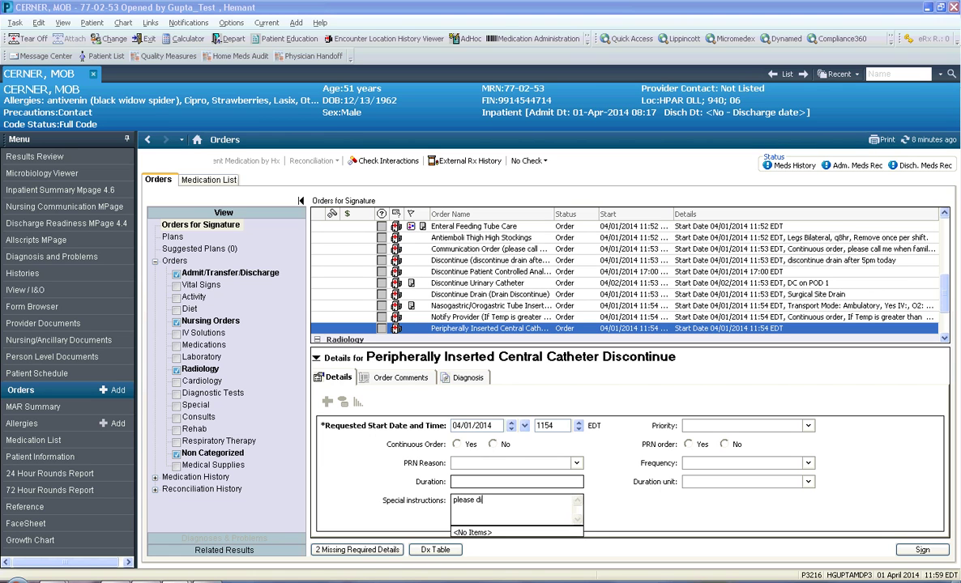
{"action": "type", "text": "please discontinue toimorrow"}
{"action": "left_click", "coordinate": [510, 422]}
{"action": "left_click", "coordinate": [553, 426]}
{"action": "double_click", "coordinate": [555, 426]}
{"action": "type", "text": "0900"}
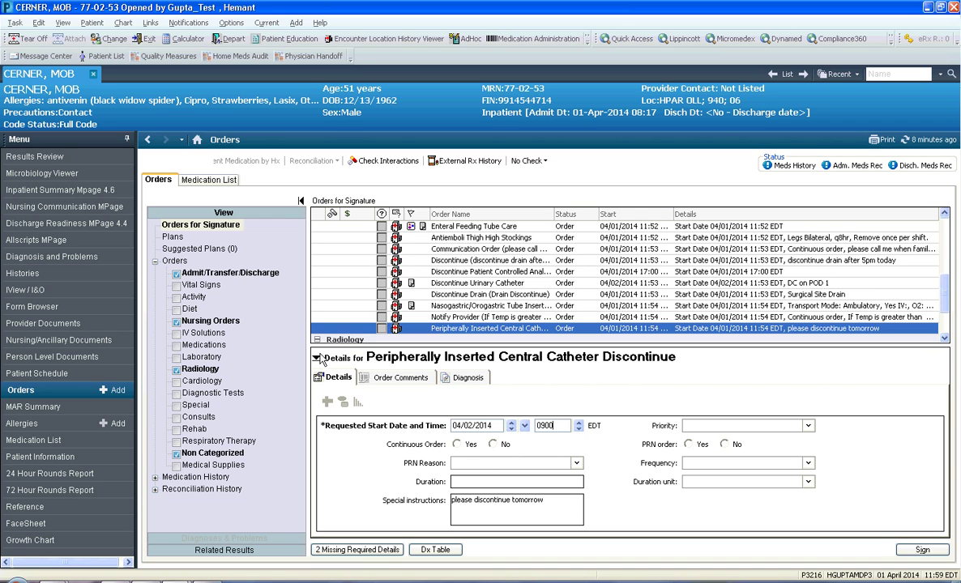
Enter "PICC line insertion" as the reason for exam in the XR Fluoro Guidance for Ven Acc Device order.
{"action": "left_click", "coordinate": [317, 359]}
{"action": "double_click", "coordinate": [328, 328]}
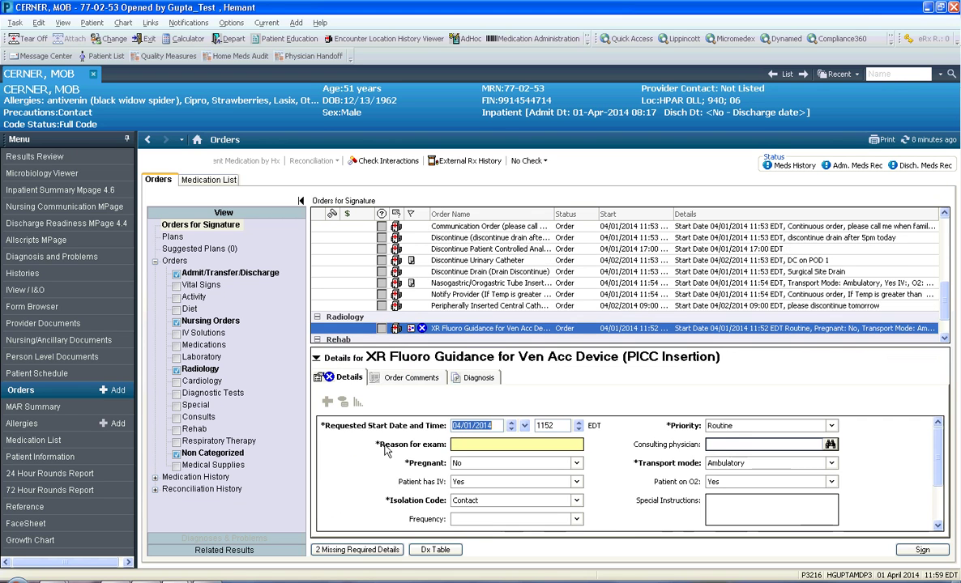
{"action": "left_click", "coordinate": [497, 445]}
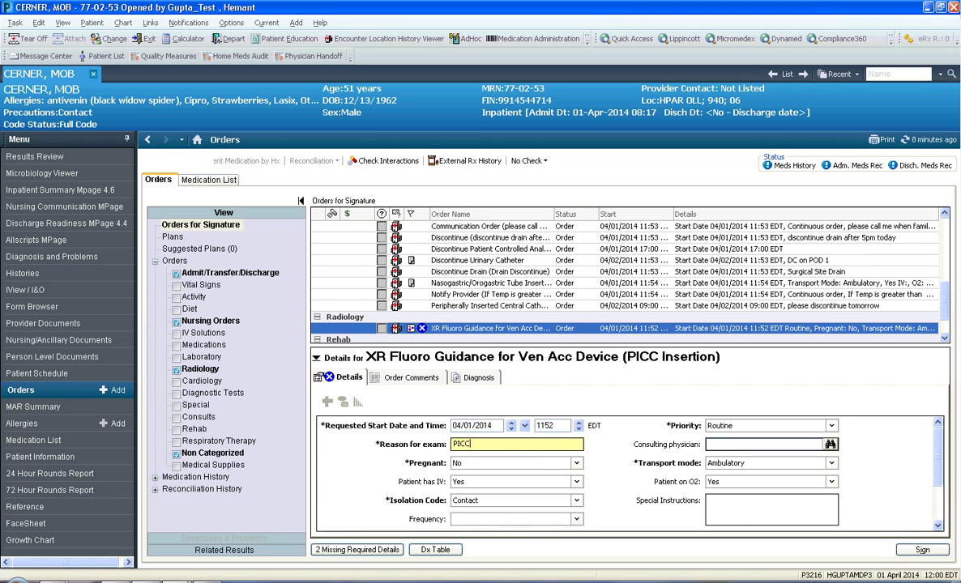
{"action": "type", "text": "PICC line insertion"}
Set the Speech Eval/Tx order's reason for referral to Dysphagia and check its priority choices, keeping DC Pending.
{"action": "left_click", "coordinate": [381, 340]}
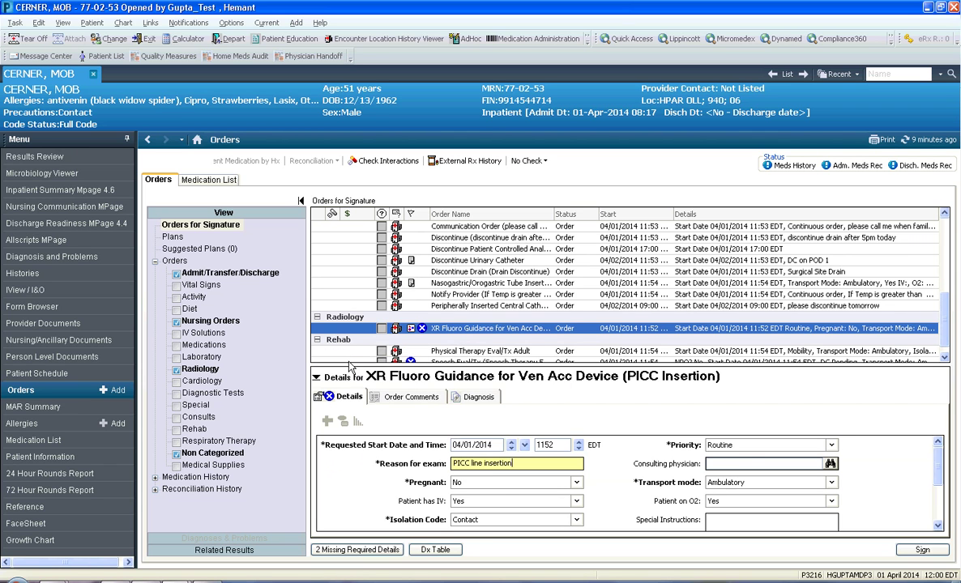
{"action": "left_click", "coordinate": [324, 357]}
{"action": "left_click", "coordinate": [509, 445]}
{"action": "left_click", "coordinate": [501, 464]}
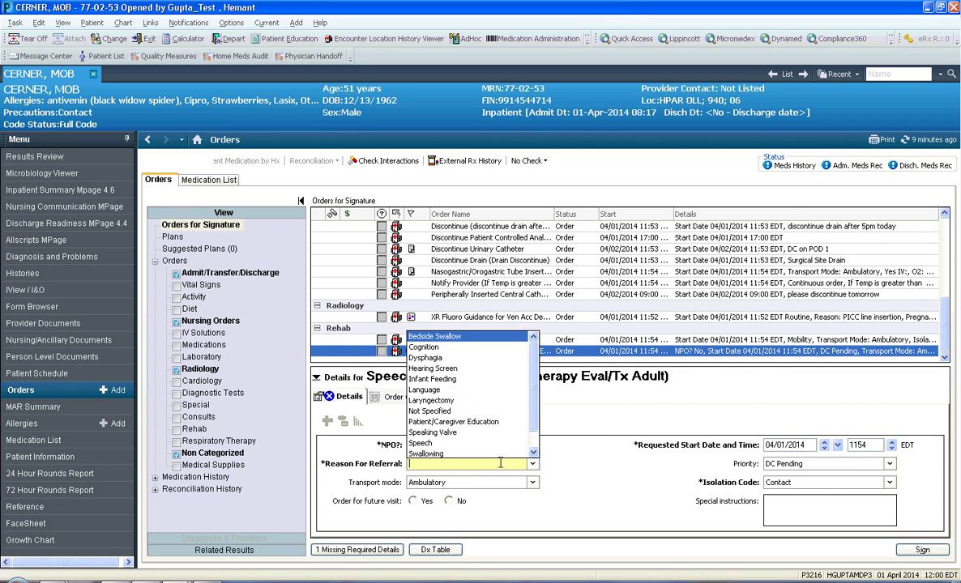
{"action": "left_click", "coordinate": [425, 358]}
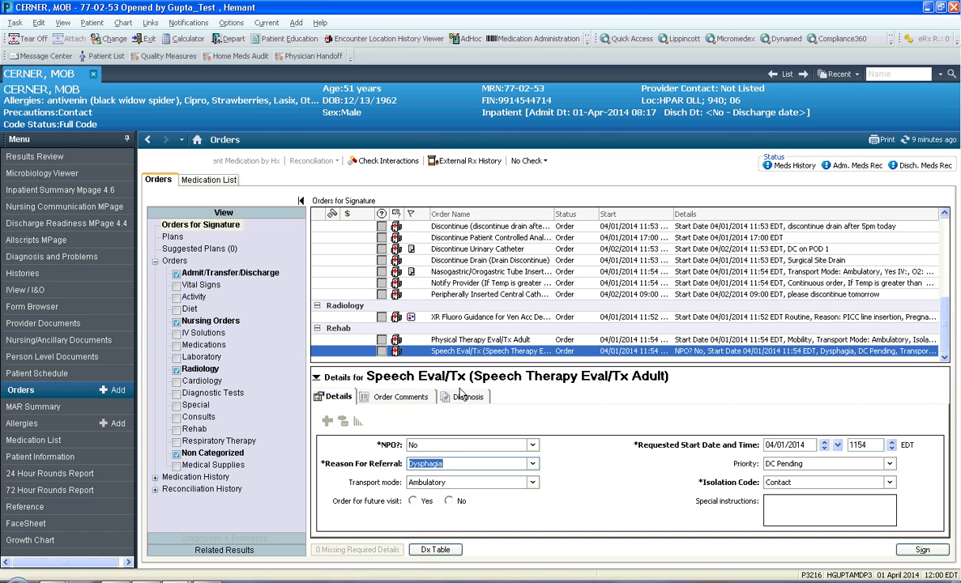
{"action": "left_click", "coordinate": [792, 464]}
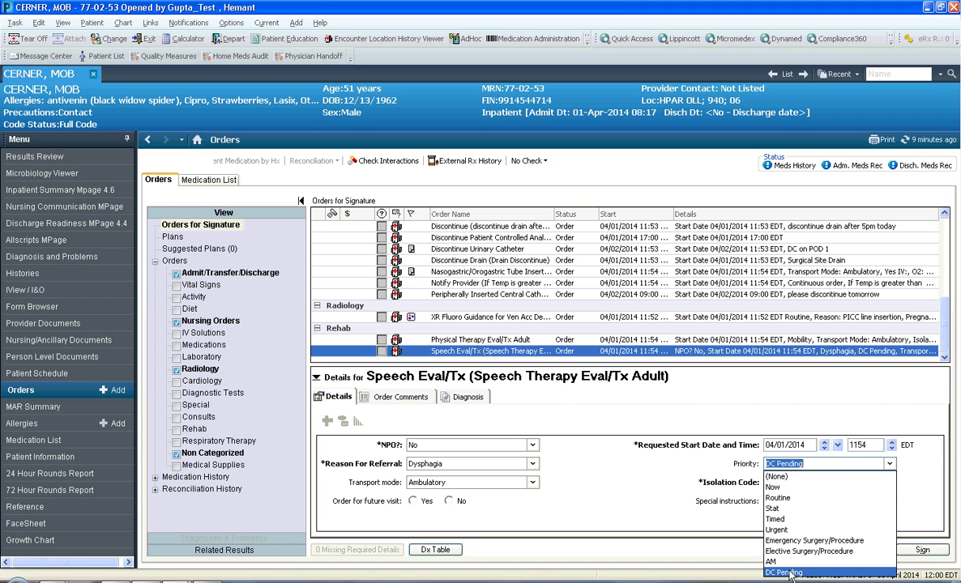
{"action": "key", "text": "Escape"}
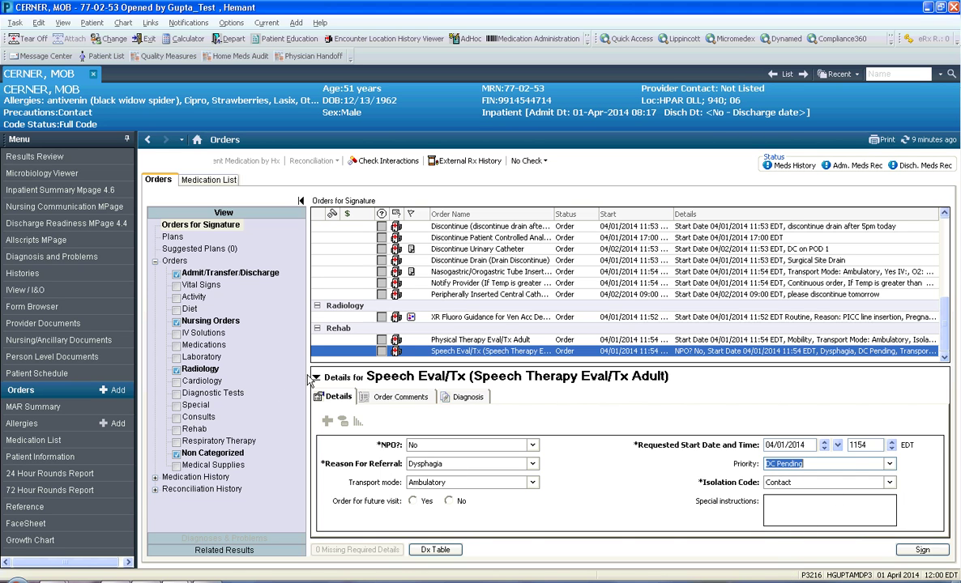
Review the full list of orders for signature, sign them, and refresh the patient's orders.
{"action": "scroll", "coordinate": [944, 335], "scroll_direction": "up", "scroll_amount": 5}
{"action": "scroll", "coordinate": [944, 335], "scroll_direction": "down", "scroll_amount": 2}
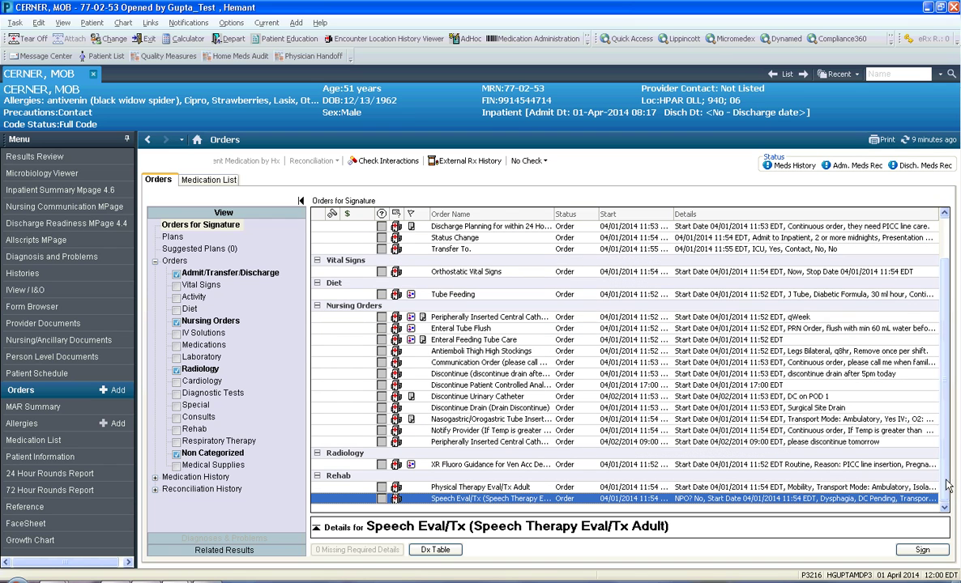
{"action": "left_click", "coordinate": [924, 550]}
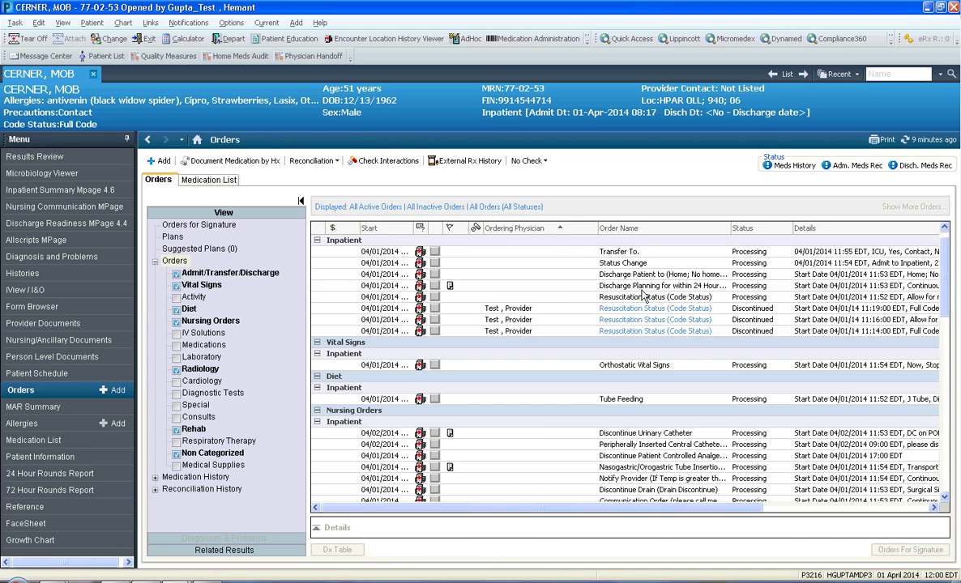
{"action": "left_click", "coordinate": [924, 141]}
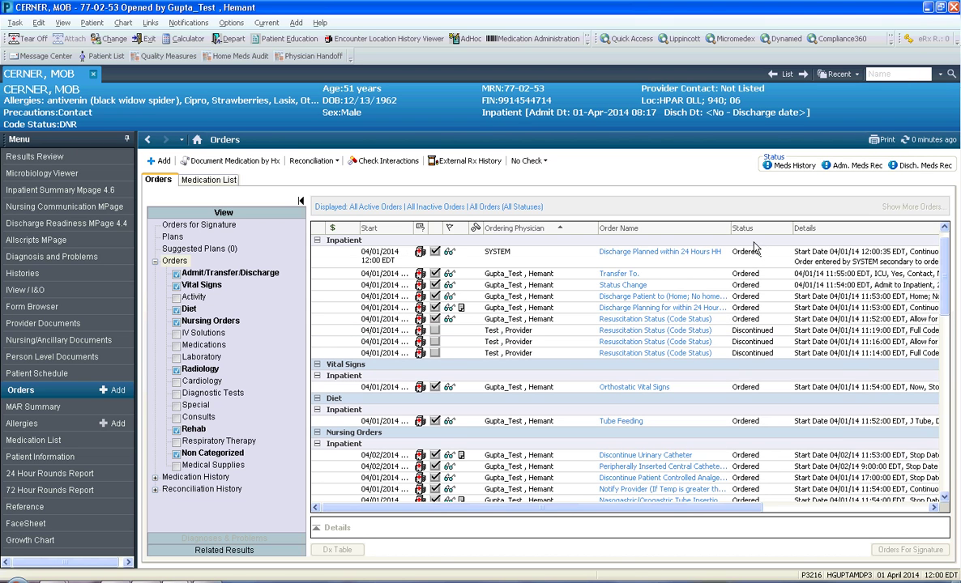